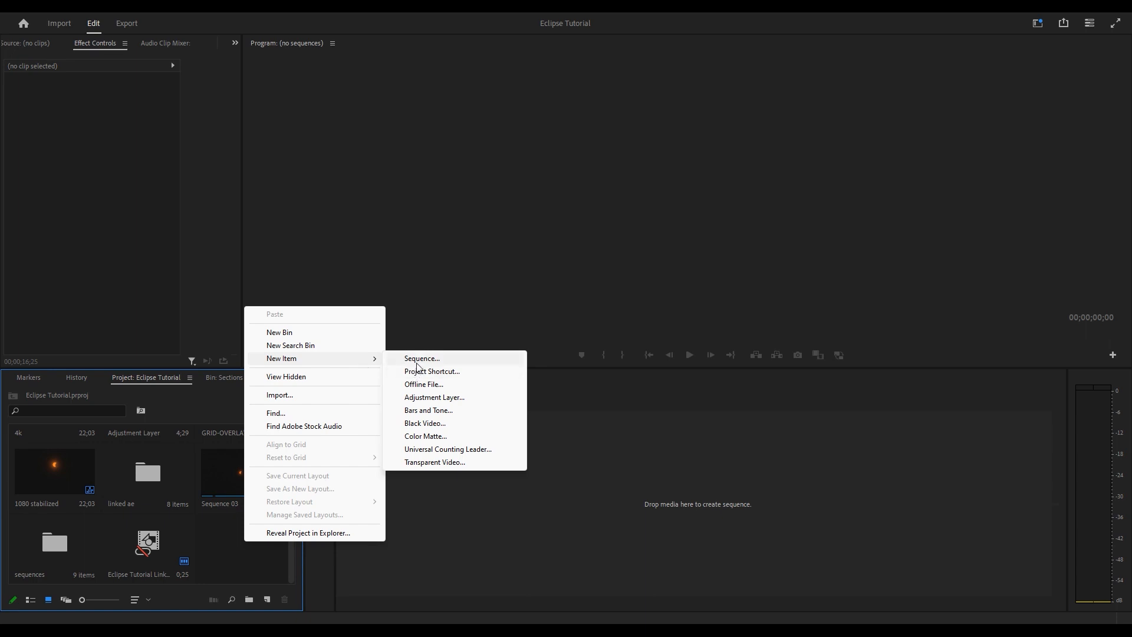
- Create a new sequence from the UHD (4K) 2160p 29.97 fps preset
left_click(405, 226)
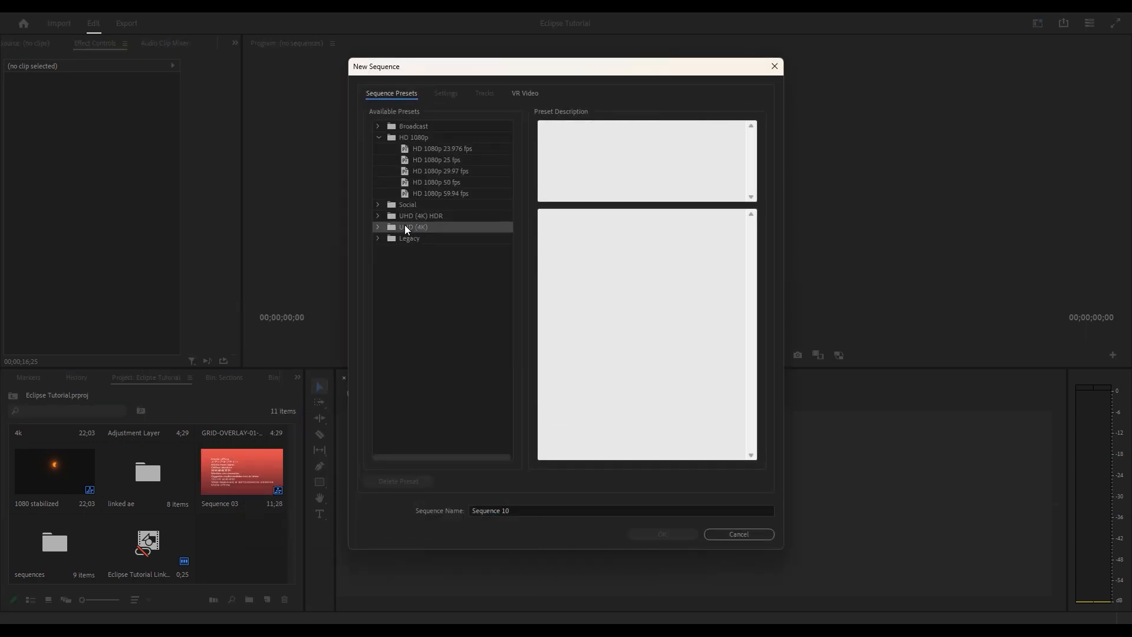
left_click(379, 228)
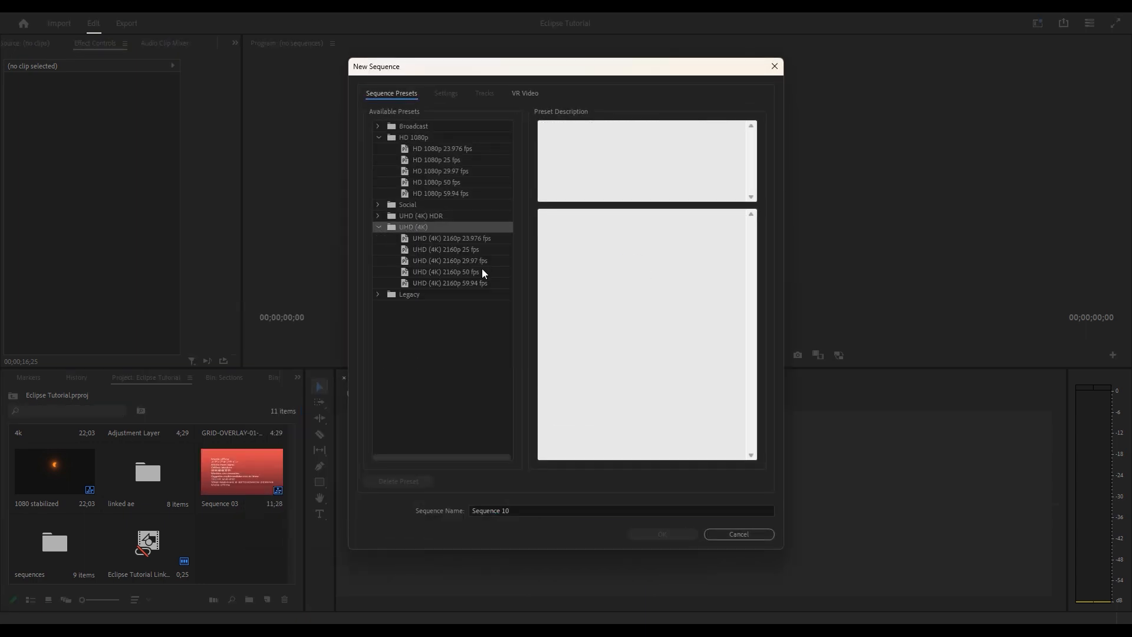
left_click(479, 260)
left_click(661, 535)
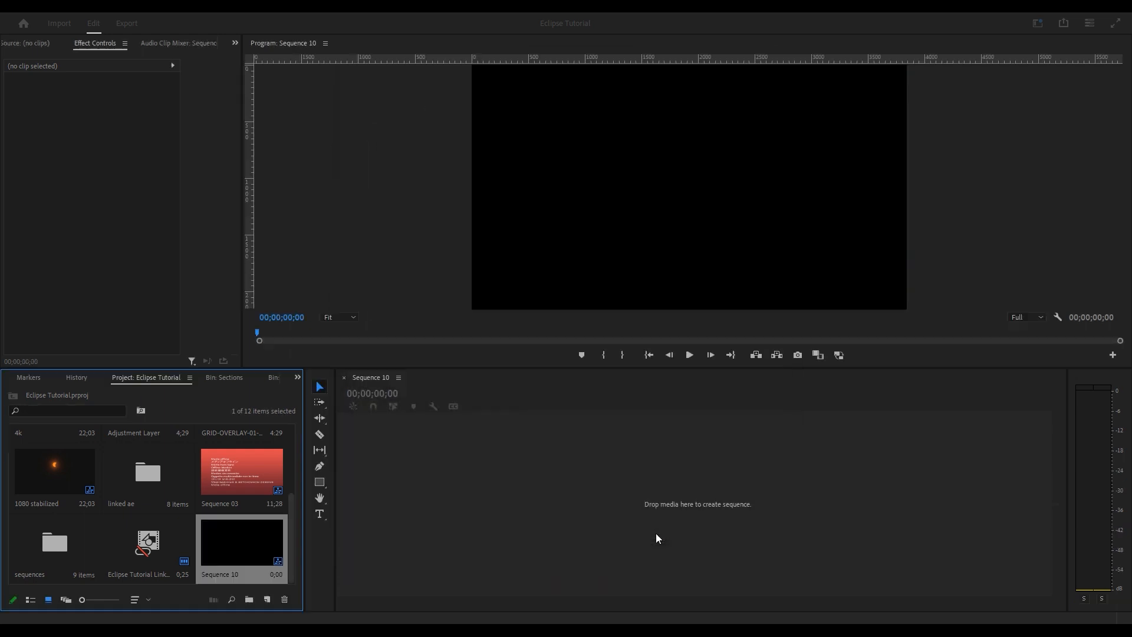
- Import IMG_0022.JPG and the following eclipse photos as an image sequence
key("ctrl+i")
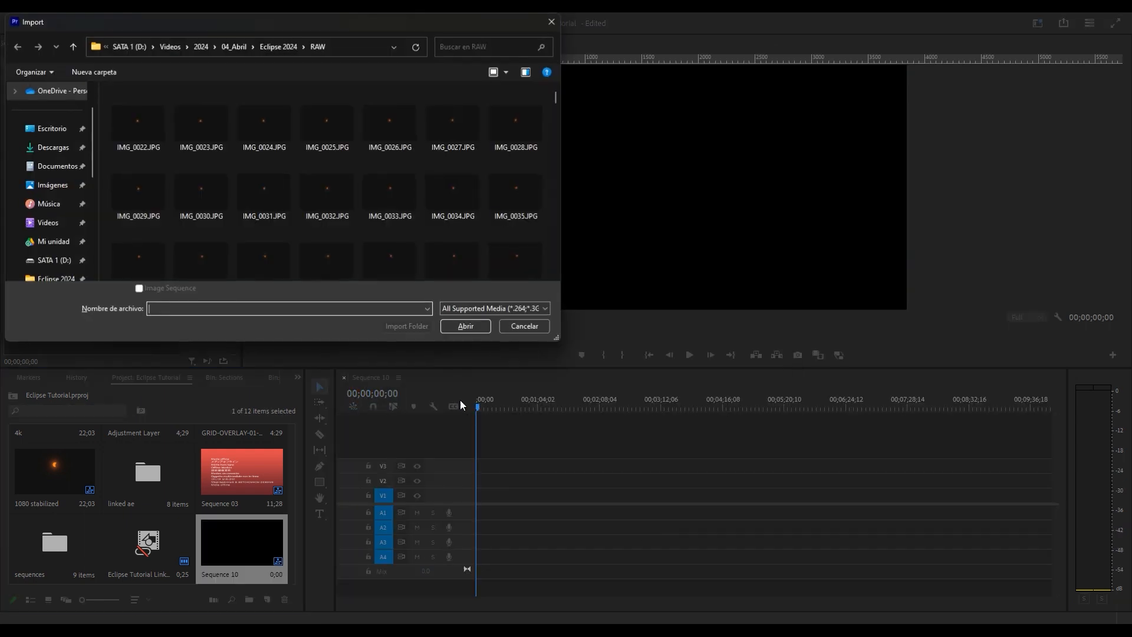
left_click(140, 123)
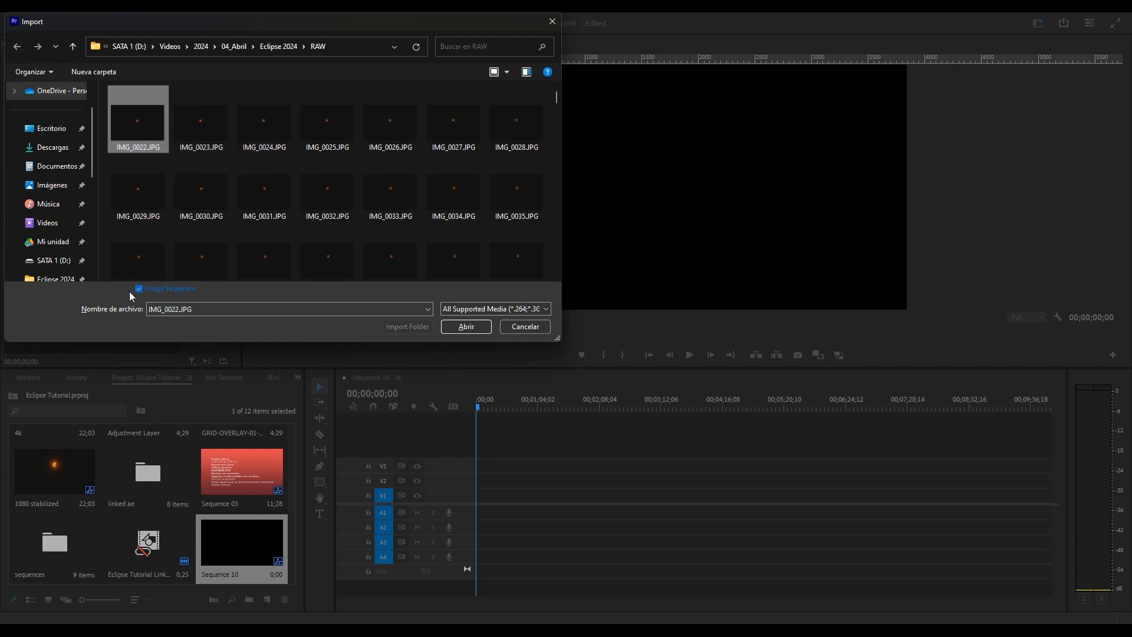
left_click(464, 327)
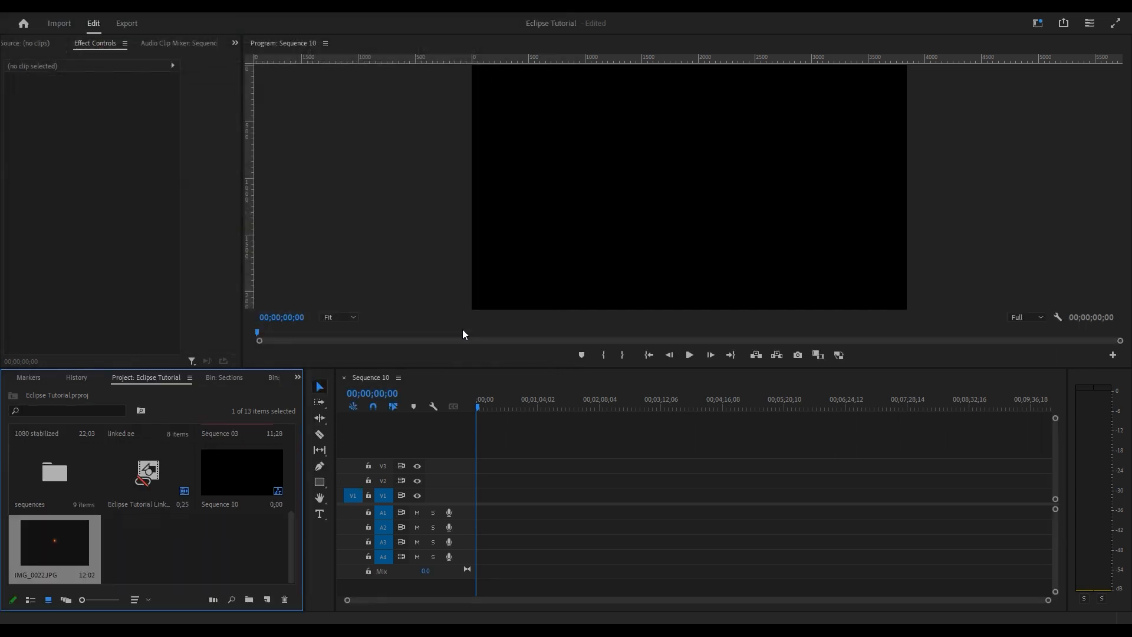
- Place the IMG_0022.JPG image sequence on track V1, keeping Sequence 10's existing settings
left_click_drag(44, 543, 480, 497)
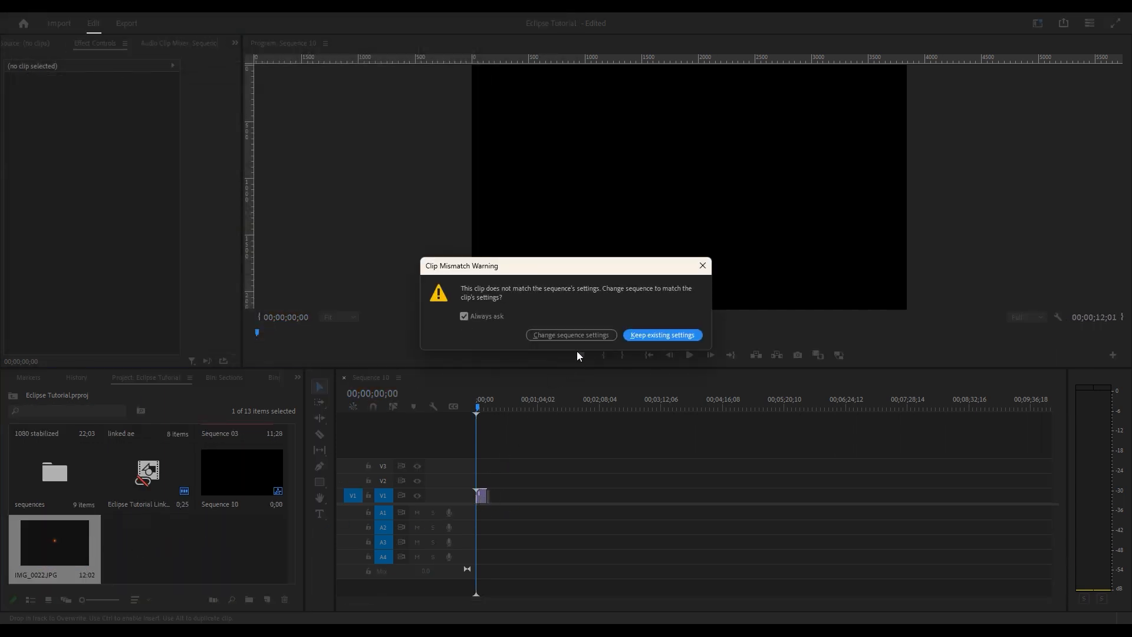
left_click(663, 336)
scroll(475, 495, "up", 3)
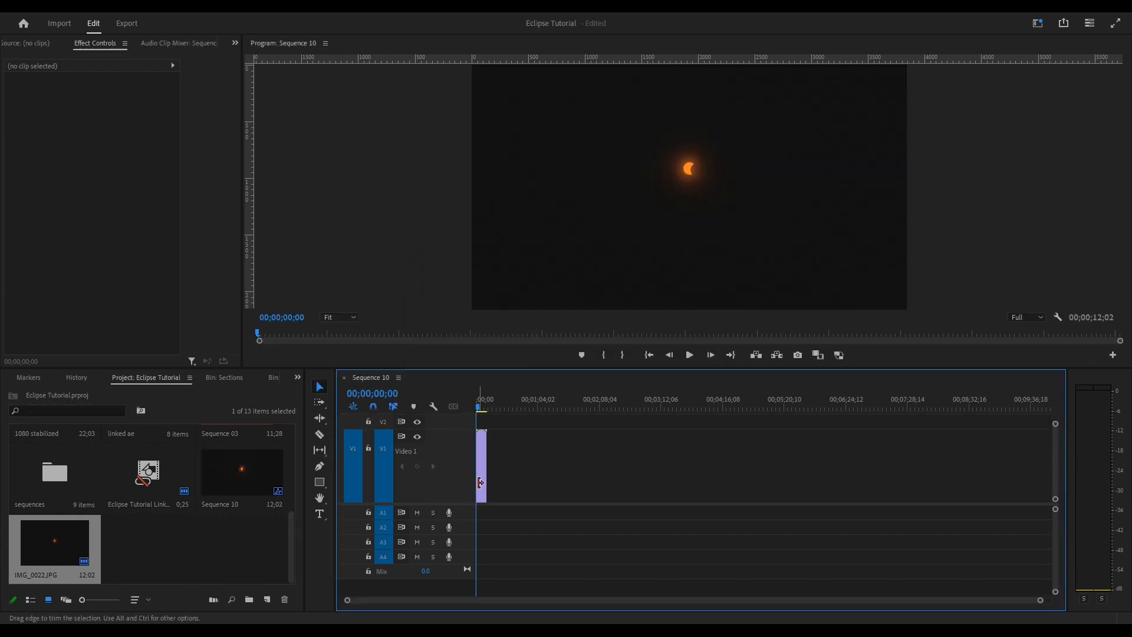
scroll(481, 486, "up", 6)
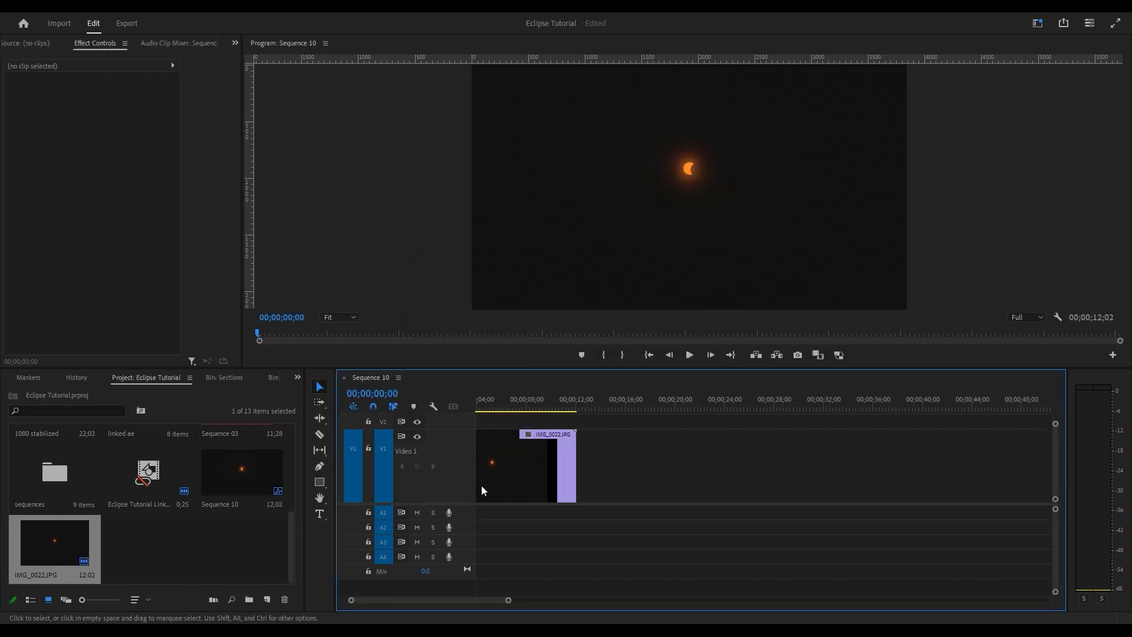
- Play the eclipse sequence, then zoom the timeline in and scrub the opening frames
key("space")
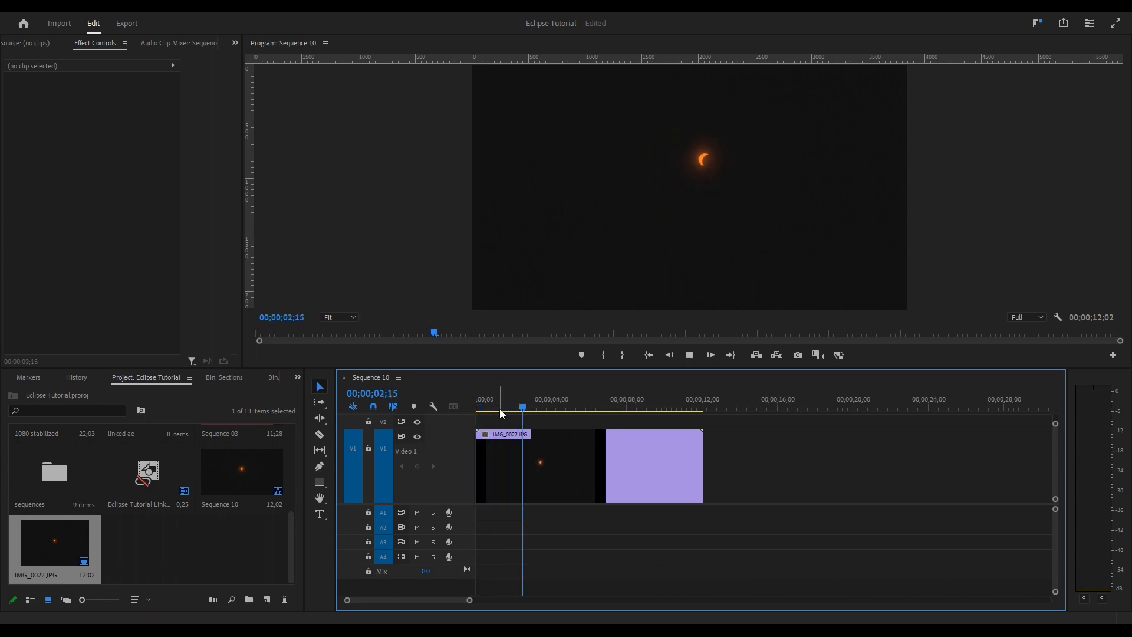
key("space")
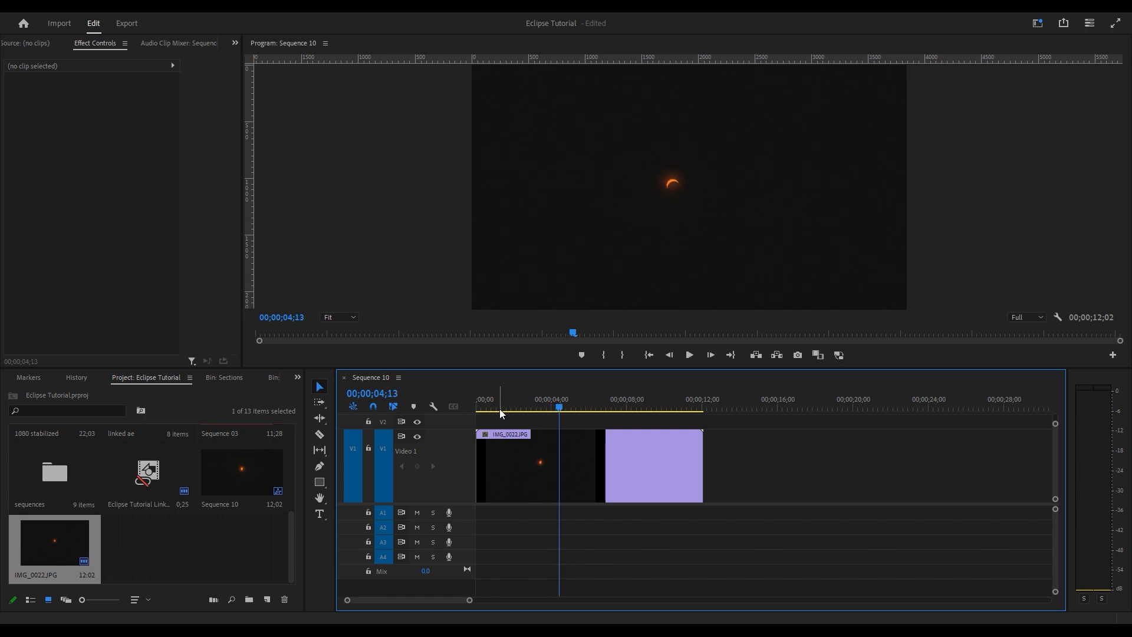
left_click_drag(499, 408, 471, 407)
scroll(478, 446, "up", 5)
left_click_drag(398, 601, 385, 602)
mouse_move(485, 407)
left_mouse_down()
mouse_move(649, 411)
mouse_move(437, 407)
mouse_move(492, 416)
left_mouse_up()
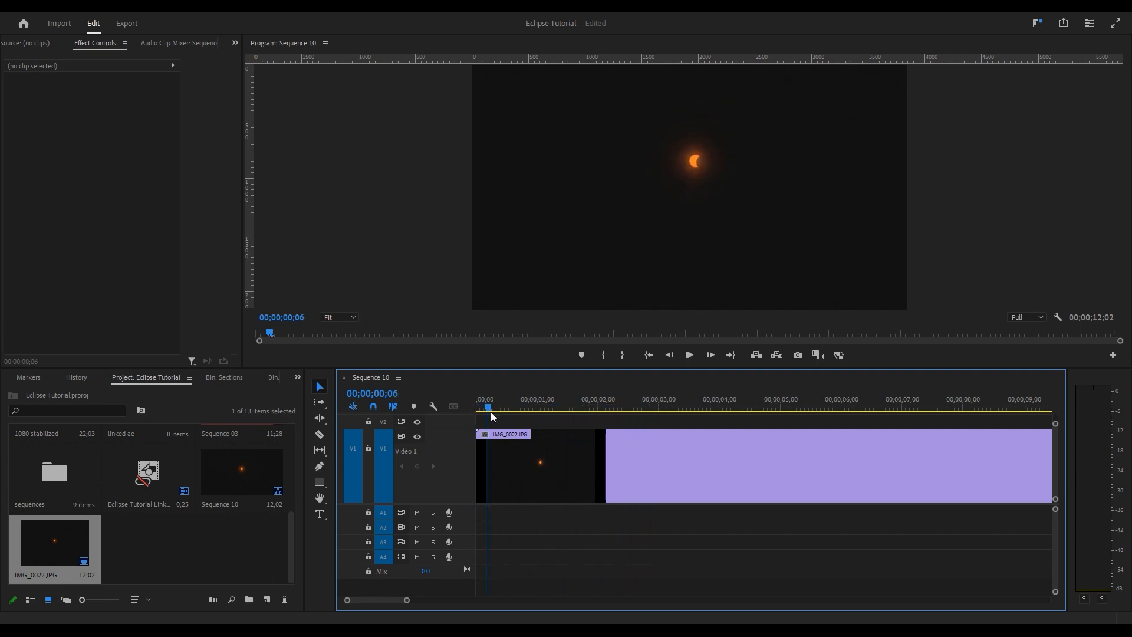
- Step frame by frame to the first jump and split the eclipse clip there
key("space")
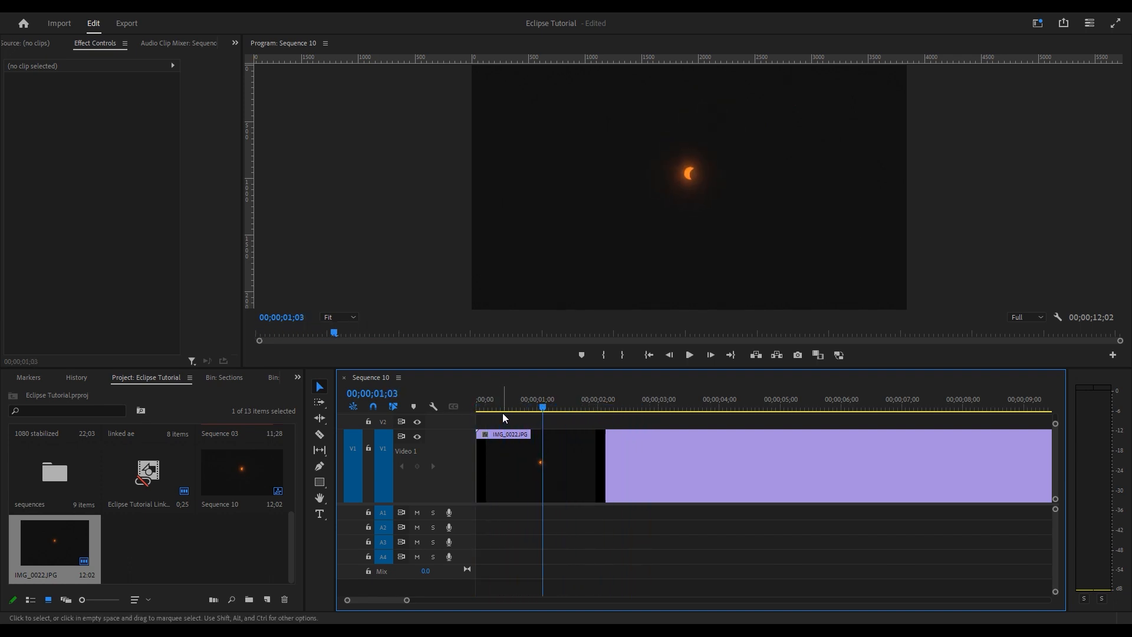
key("Left")
key("Left")
key("Left")
key("Left")
key("Left")
key("Left")
key("Left")
key("Left")
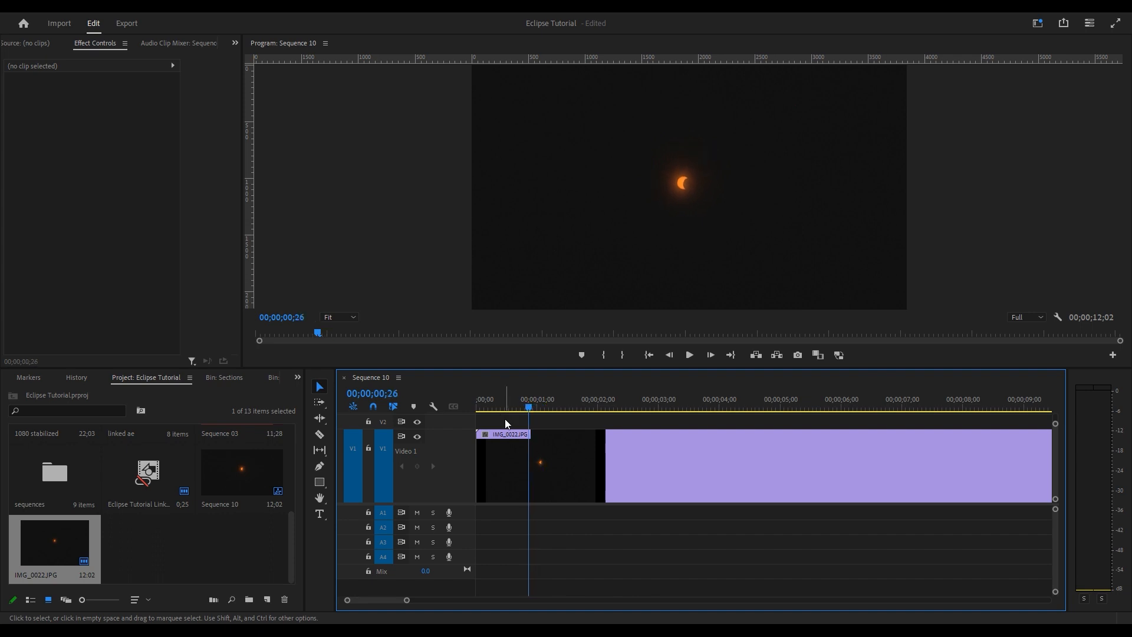
key("Right")
key("Left")
key("Right")
key("ctrl+k")
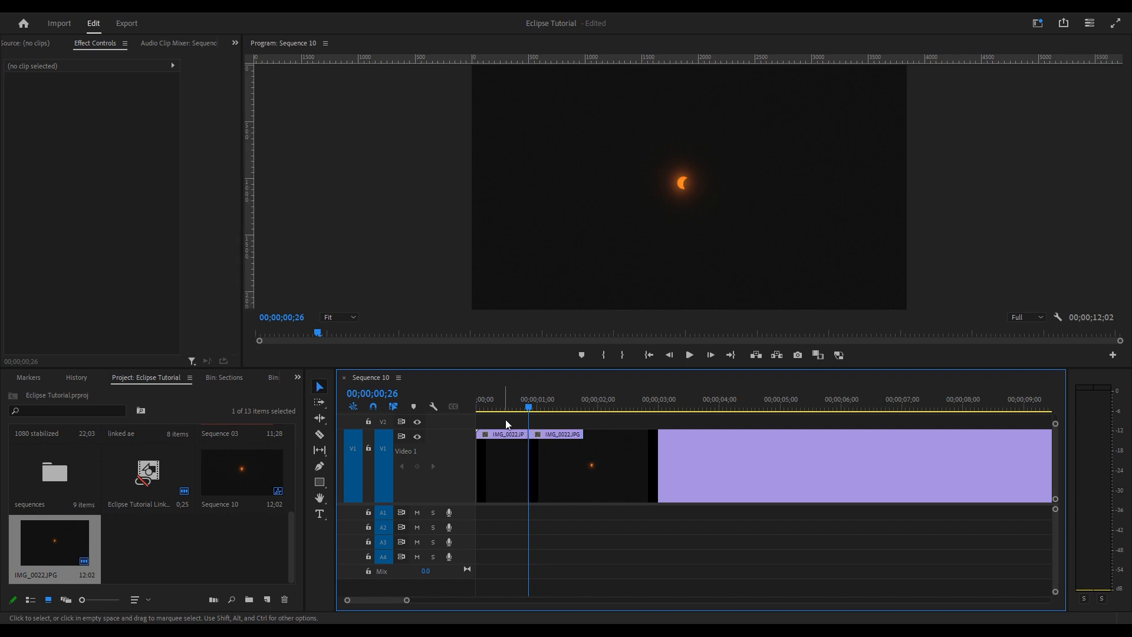
- Split the eclipse clip at each subsequent jump further along the timeline
key("Right")
key("Right")
key("Right")
key("Right")
key("Right")
key("Right")
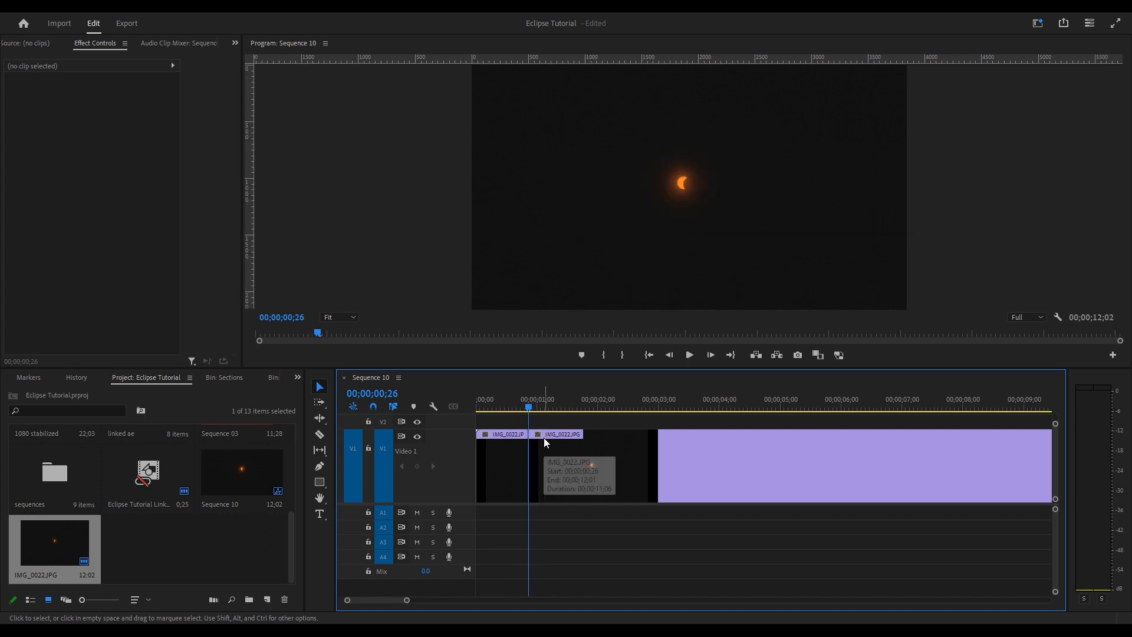
left_click_drag(542, 399, 580, 401)
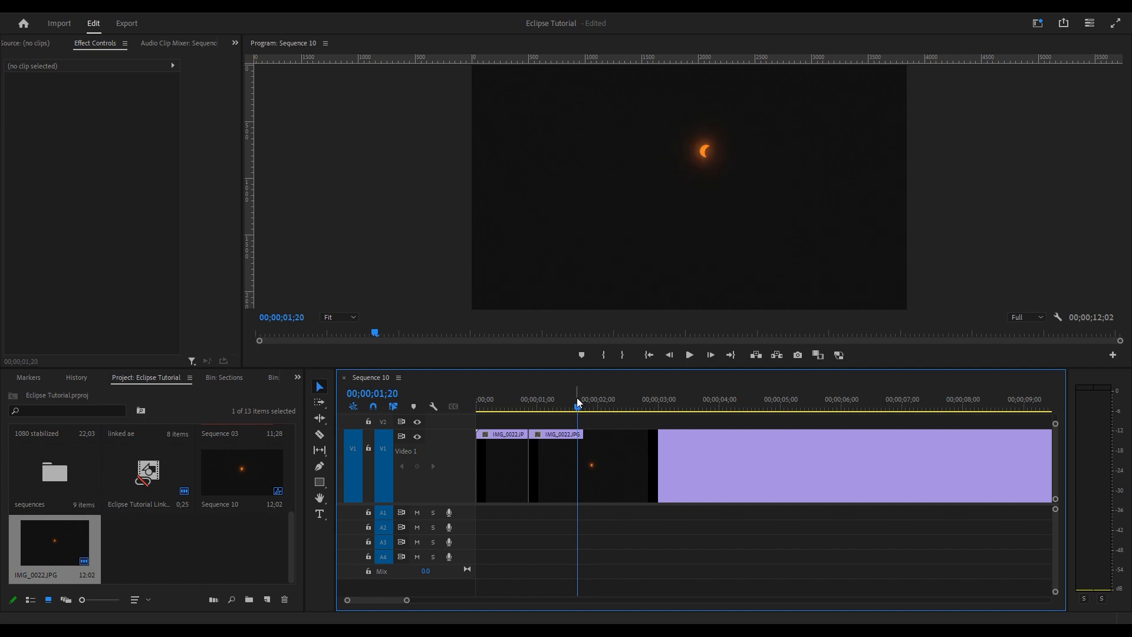
key("Right")
key("ctrl+k")
left_click_drag(578, 405, 785, 410)
key("ctrl+k")
key("ctrl+k")
key("ctrl+k")
scroll(737, 411, "down", 4)
left_click_drag(658, 412, 923, 411)
key("ctrl+k")
key("ctrl+k")
key("Home")
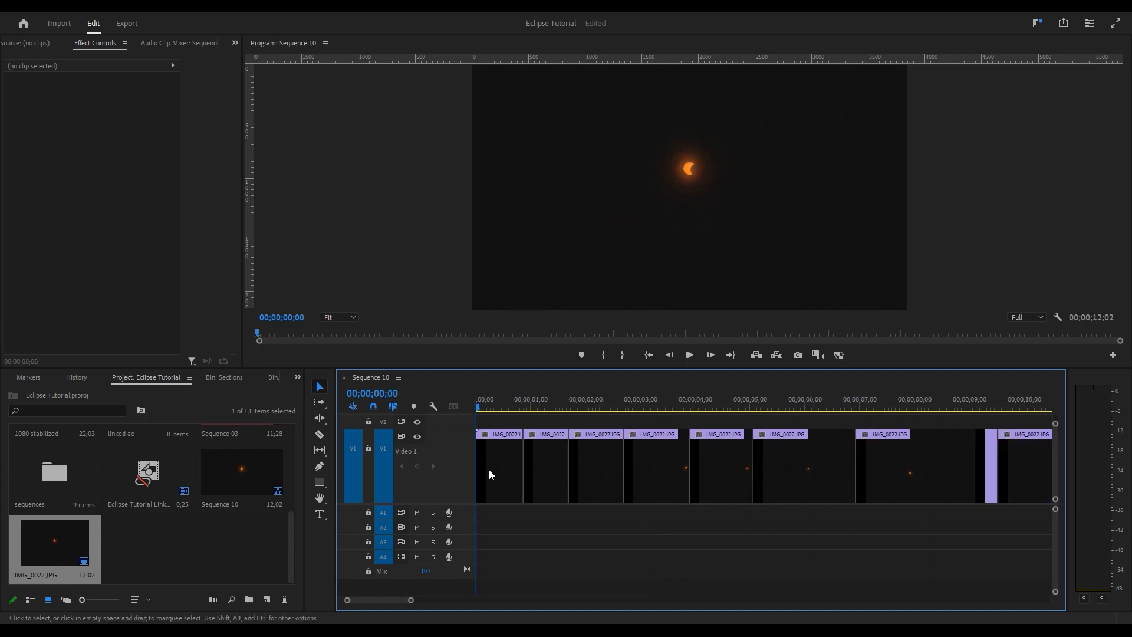
- Play back the cut sequence, then replace Sequence 03's first clip with an After Effects composition
scroll(490, 470, "down", 2)
mouse_move(478, 401)
left_mouse_down()
mouse_move(492, 399)
mouse_move(458, 409)
left_mouse_up()
key("space")
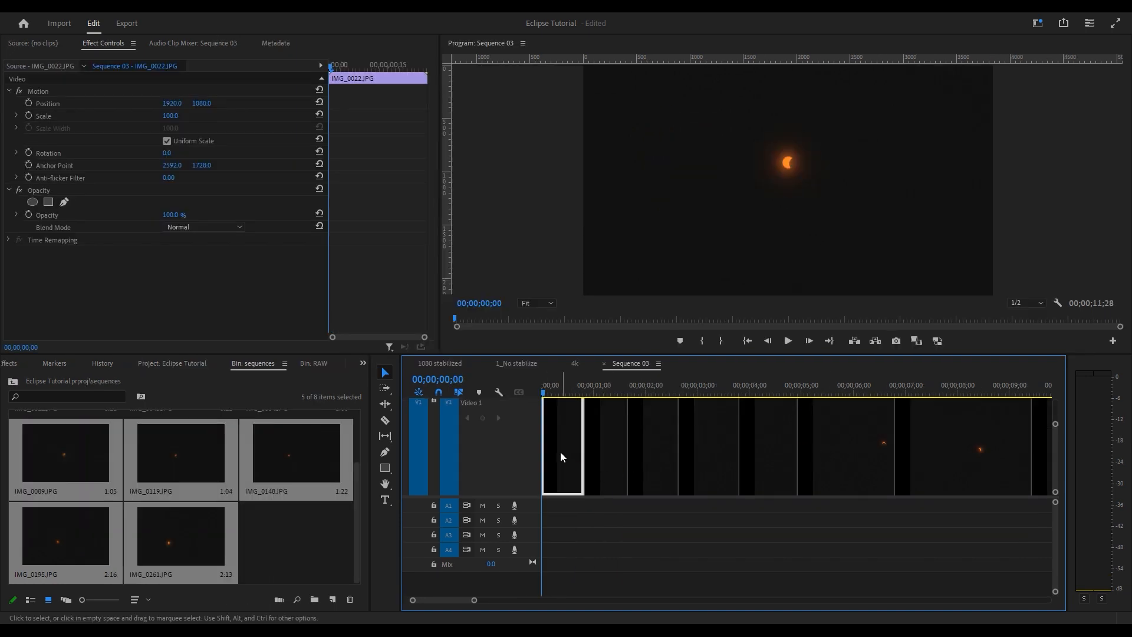
right_click(560, 455)
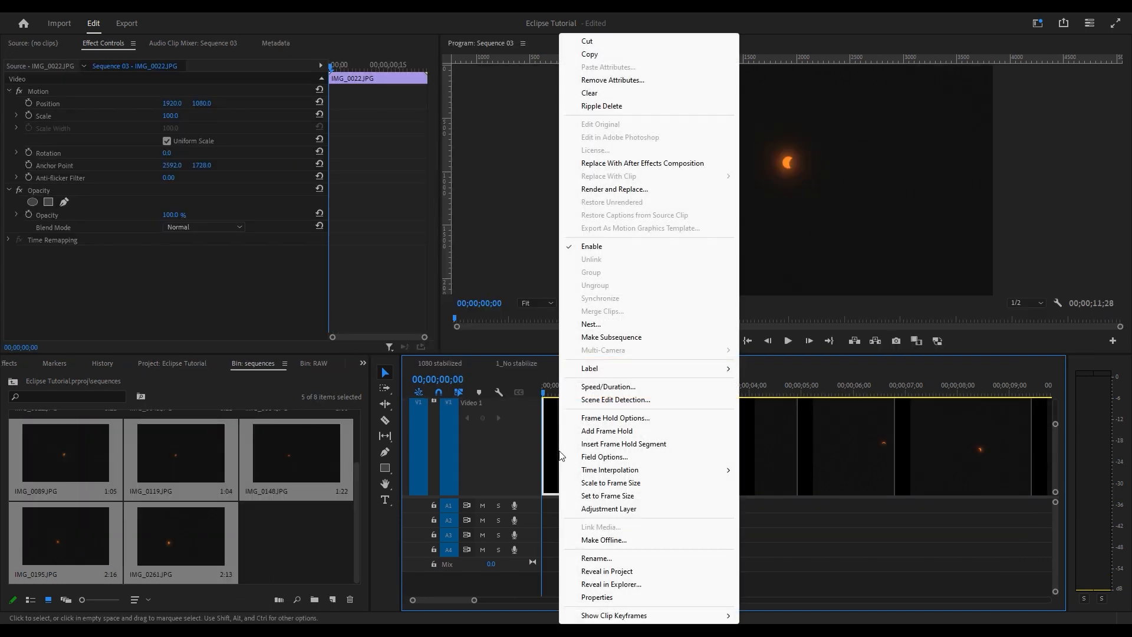
left_click(662, 164)
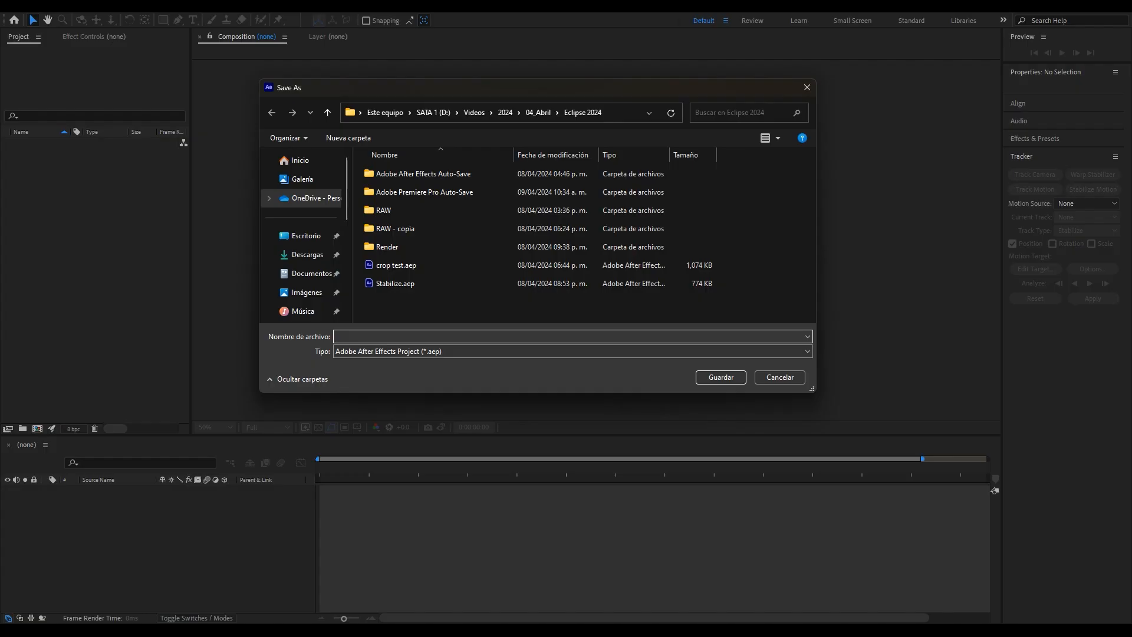
- Save the new After Effects project and scrub through Eclipse Tutorial Linked Comp 19
key("Return")
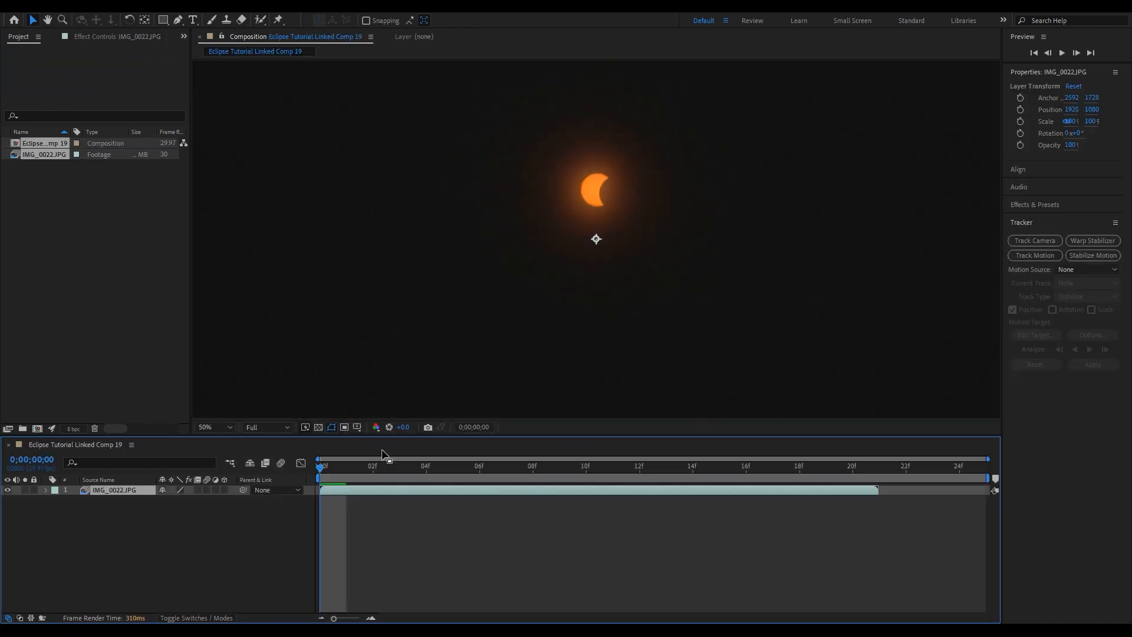
left_click_drag(340, 469, 427, 467)
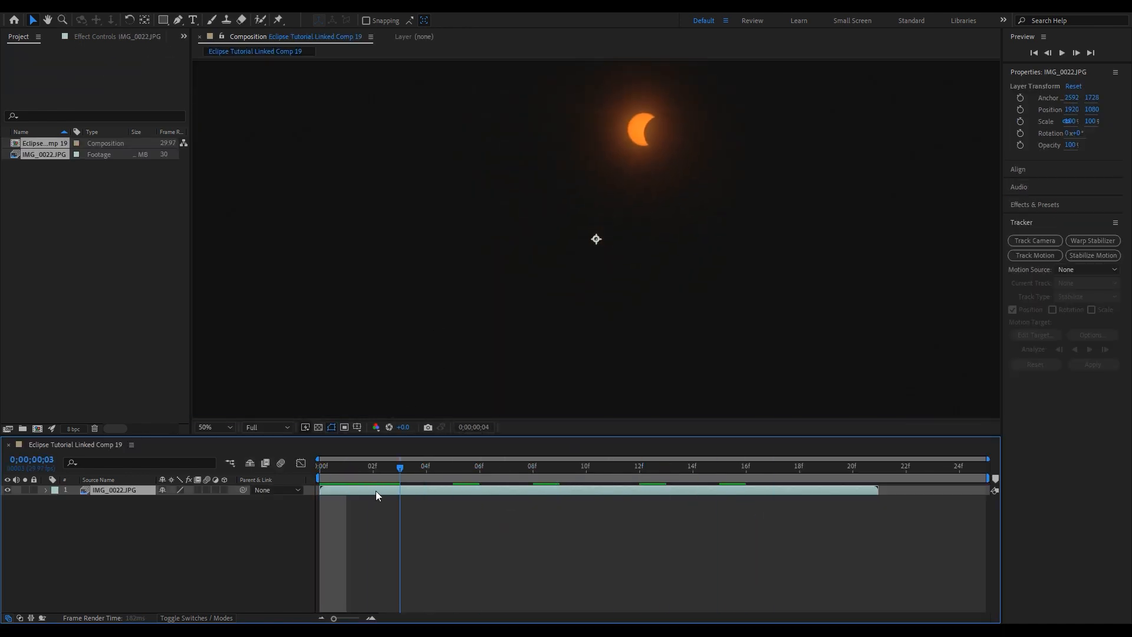
key("Home")
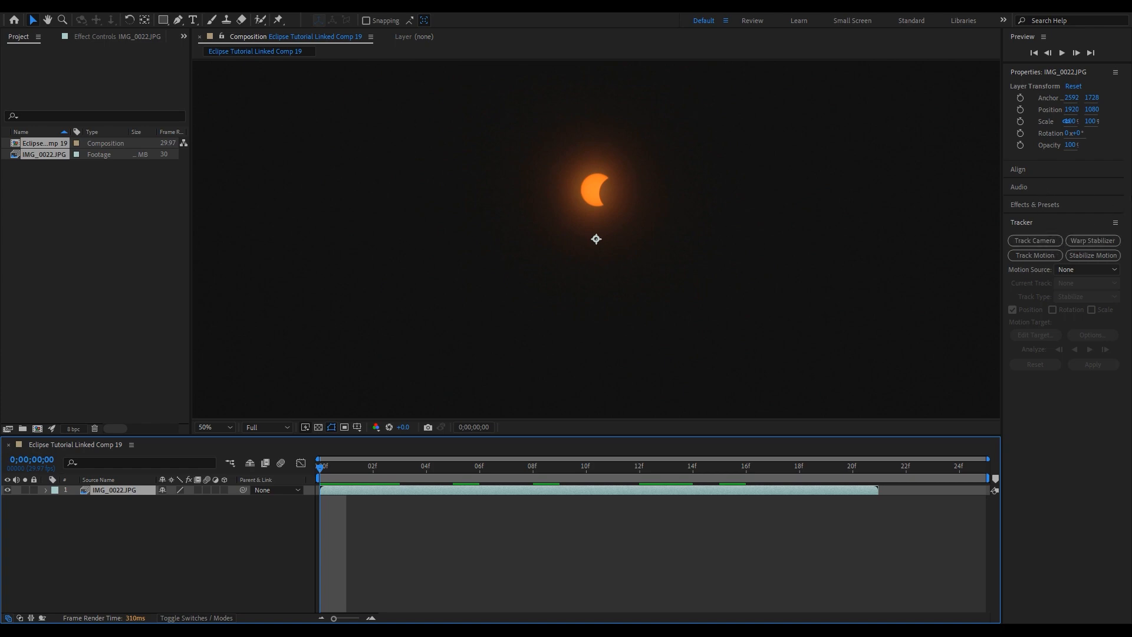
- Look through the Window panel list, then centre the sun in the Composition view
left_click(222, 7)
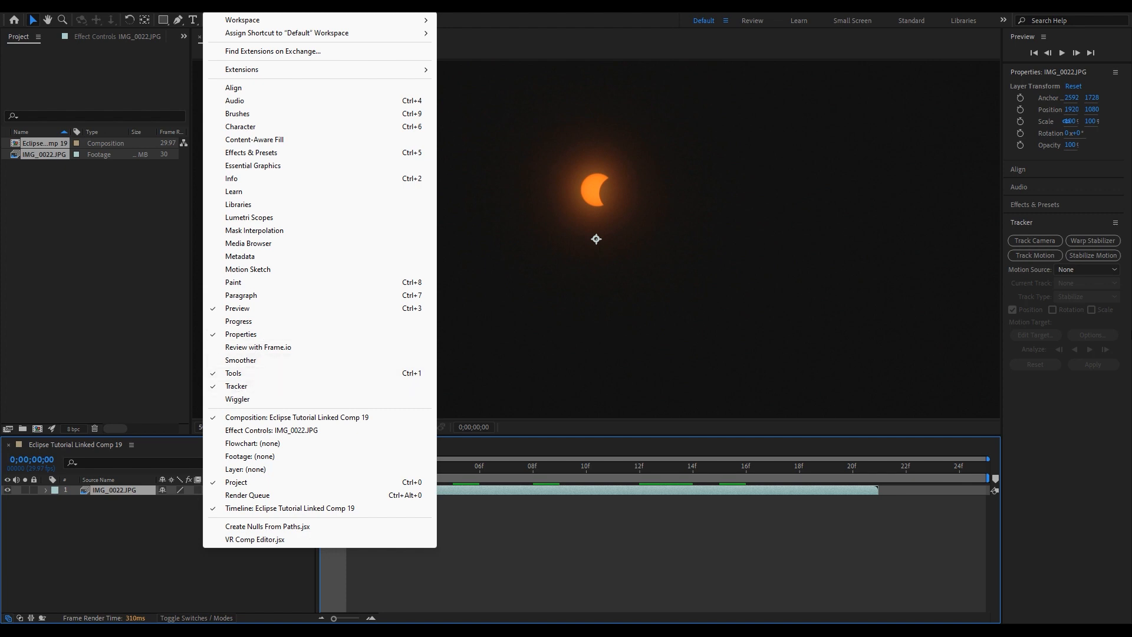
left_click(1069, 476)
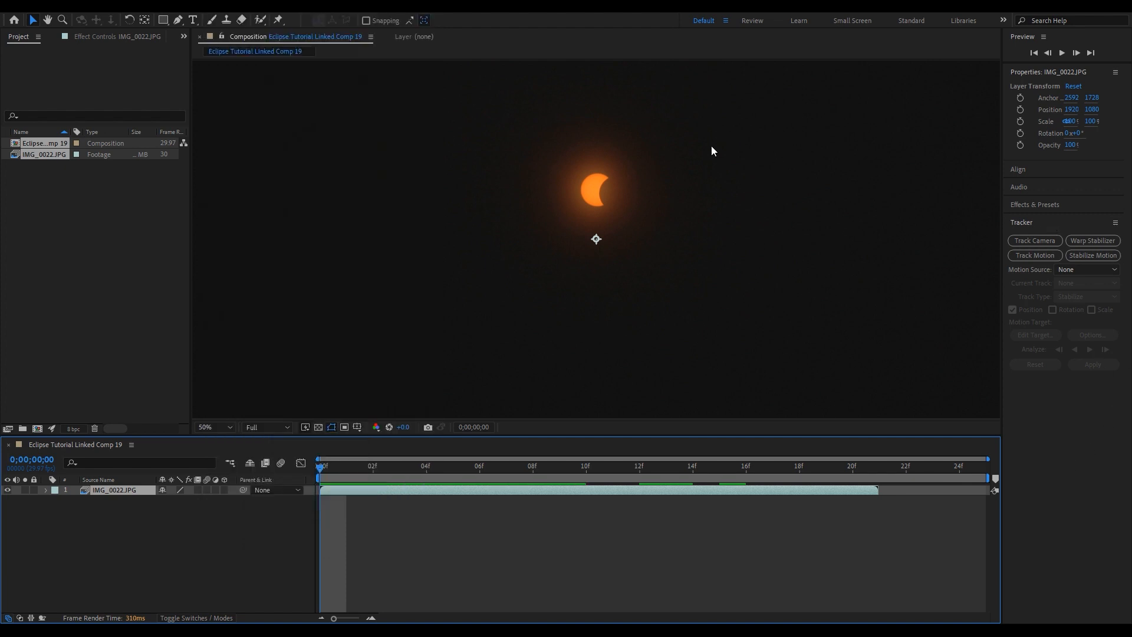
scroll(614, 157, "up", 3)
scroll(612, 161, "down", 2)
left_click_drag(611, 156, 607, 197)
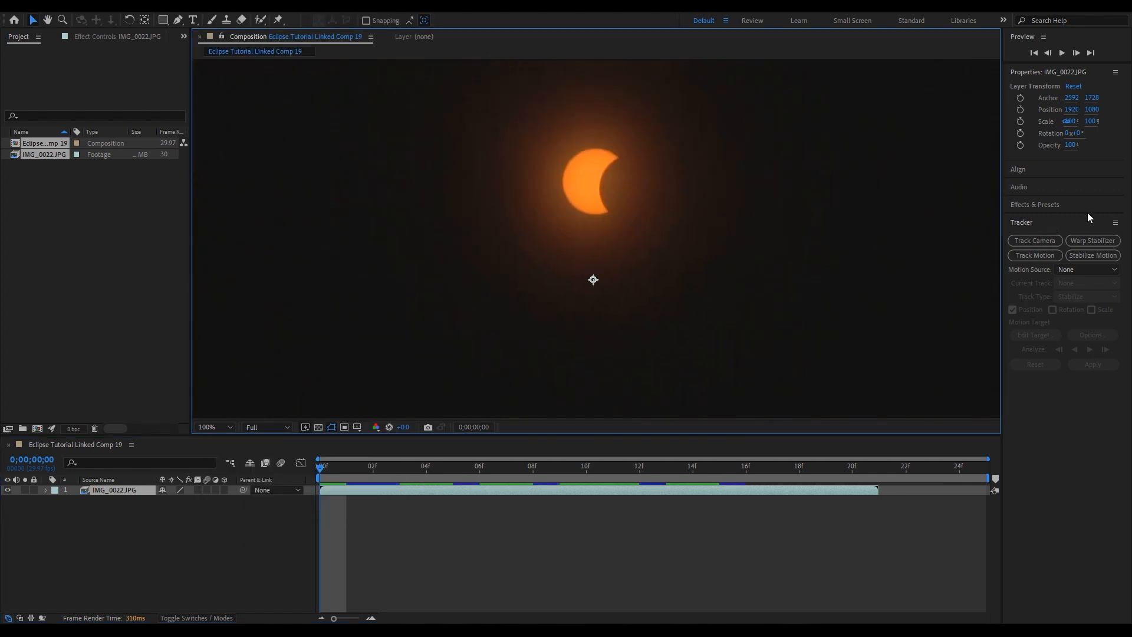
- Start a Stabilize Motion track and place the track point on the sun's edge
left_click(1100, 261)
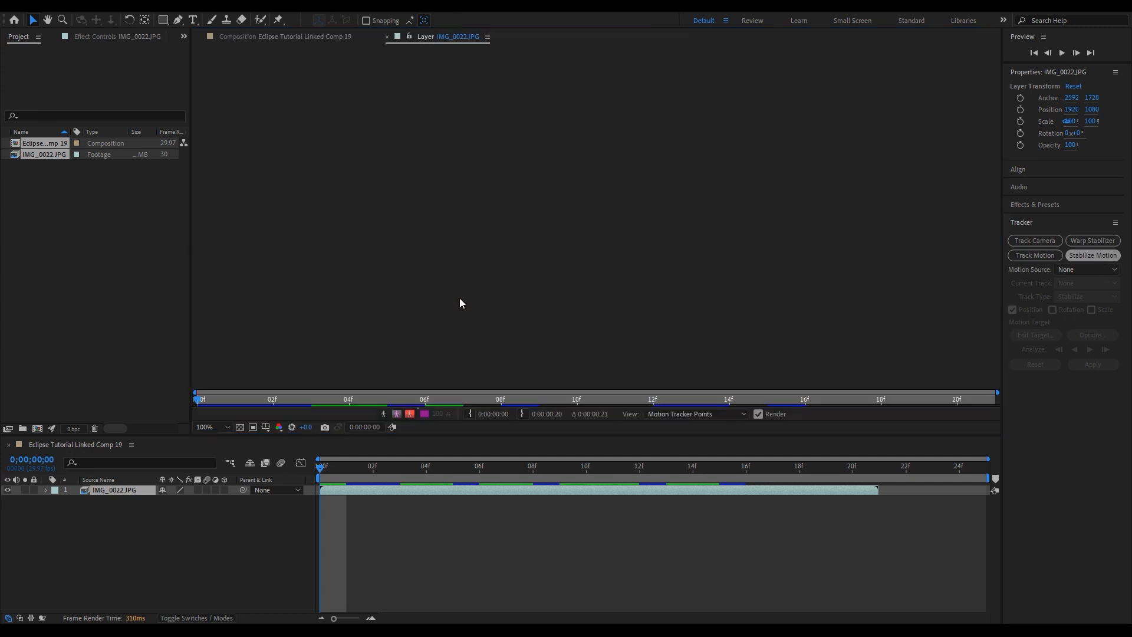
scroll(585, 230, "up", 1)
left_click_drag(576, 194, 539, 105)
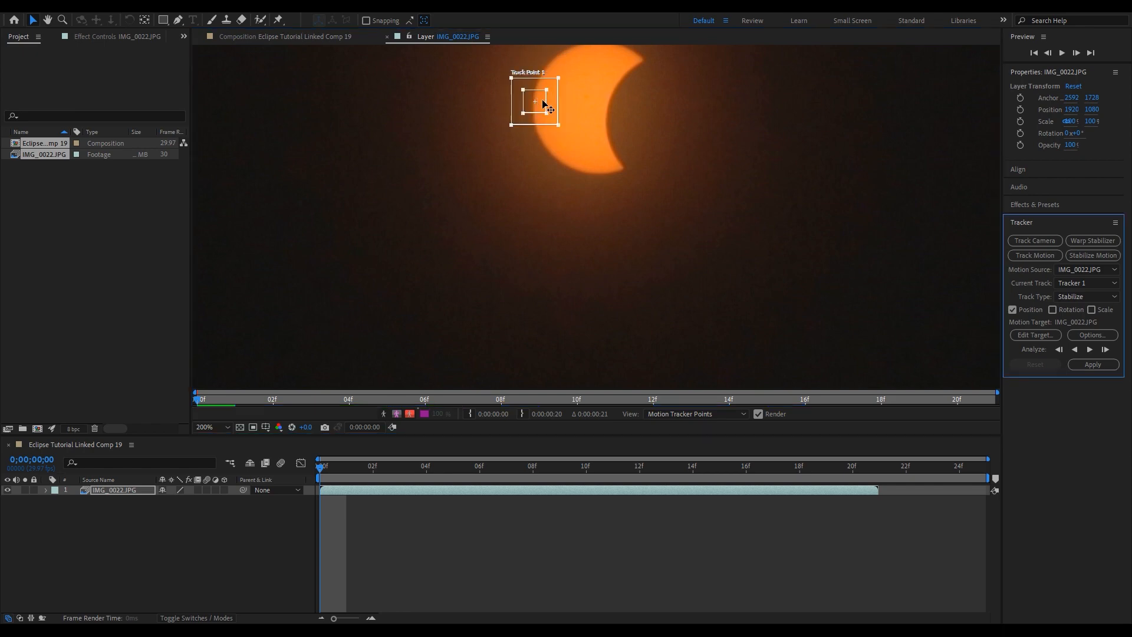
scroll(567, 117, "up", 1)
left_click_drag(699, 215, 705, 218)
left_click_drag(620, 226, 607, 225)
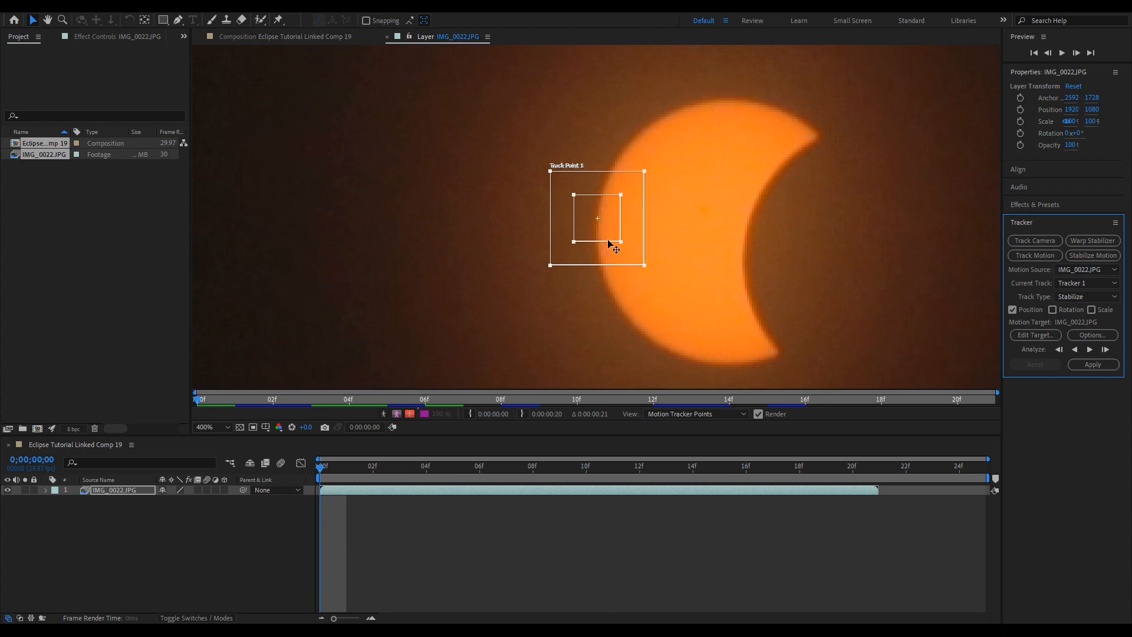
left_click_drag(357, 469, 276, 479)
left_click_drag(732, 207, 660, 246)
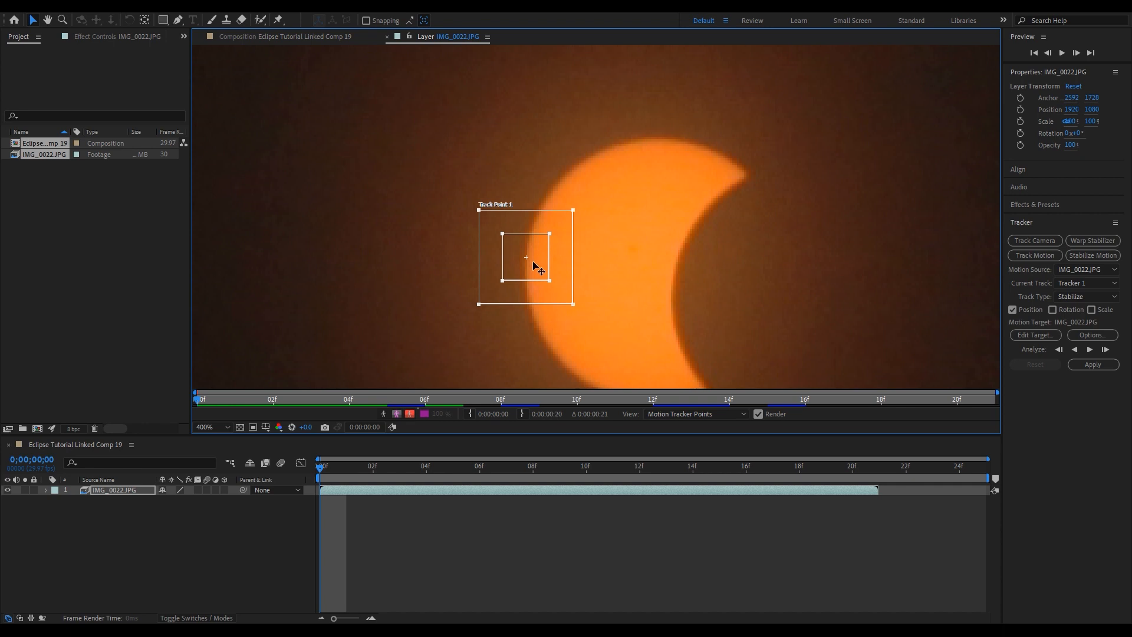
- Enlarge the feature box around the sun and analyze the track forward through frame 21
left_click_drag(550, 236, 625, 133)
scroll(597, 148, "down", 3)
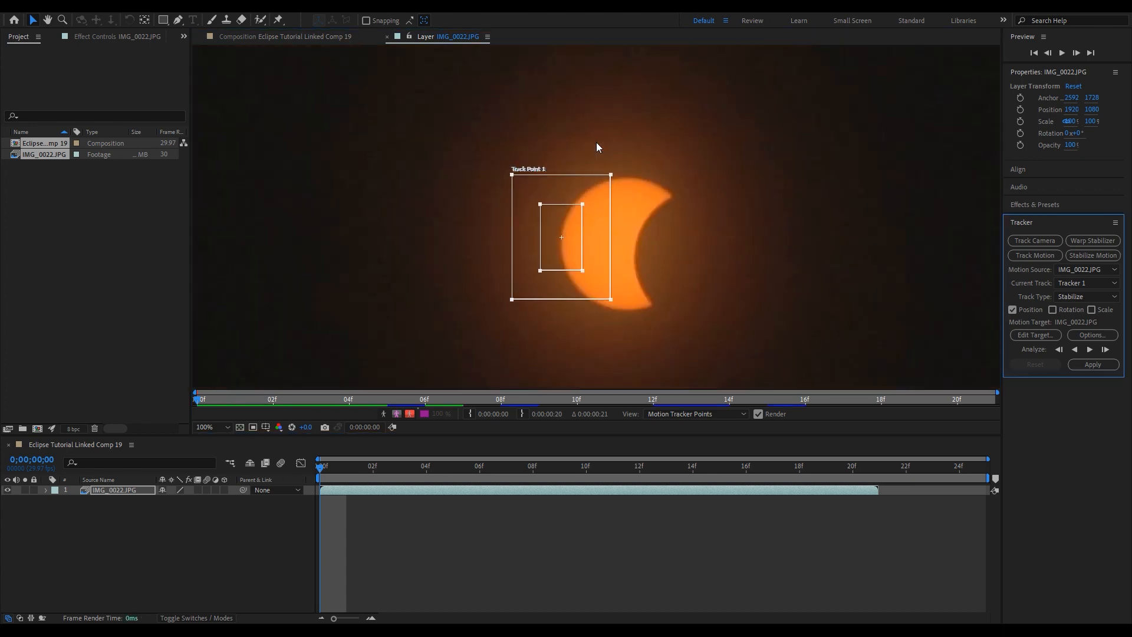
scroll(611, 208, "up", 1)
key("space")
left_click_drag(681, 221, 631, 223)
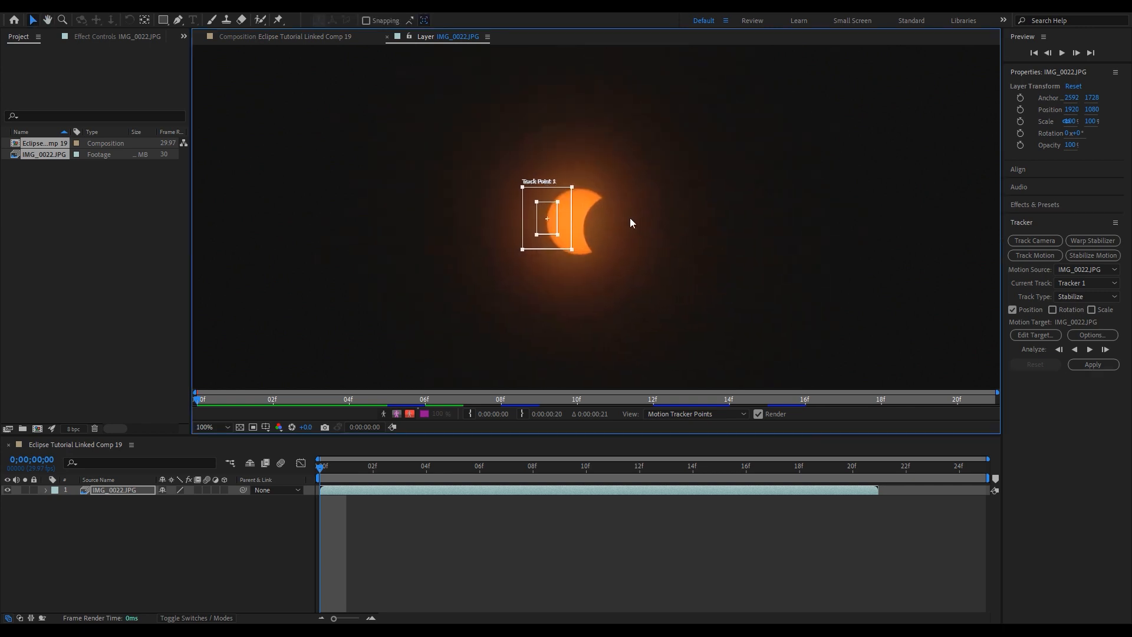
left_click(1090, 350)
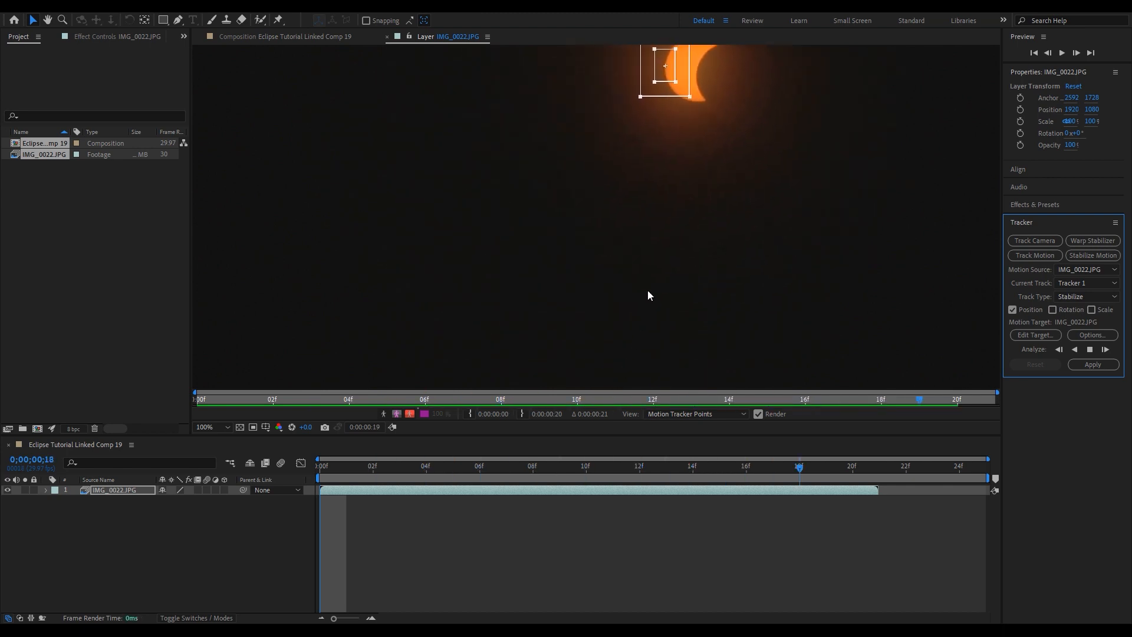
left_click_drag(685, 238, 608, 350)
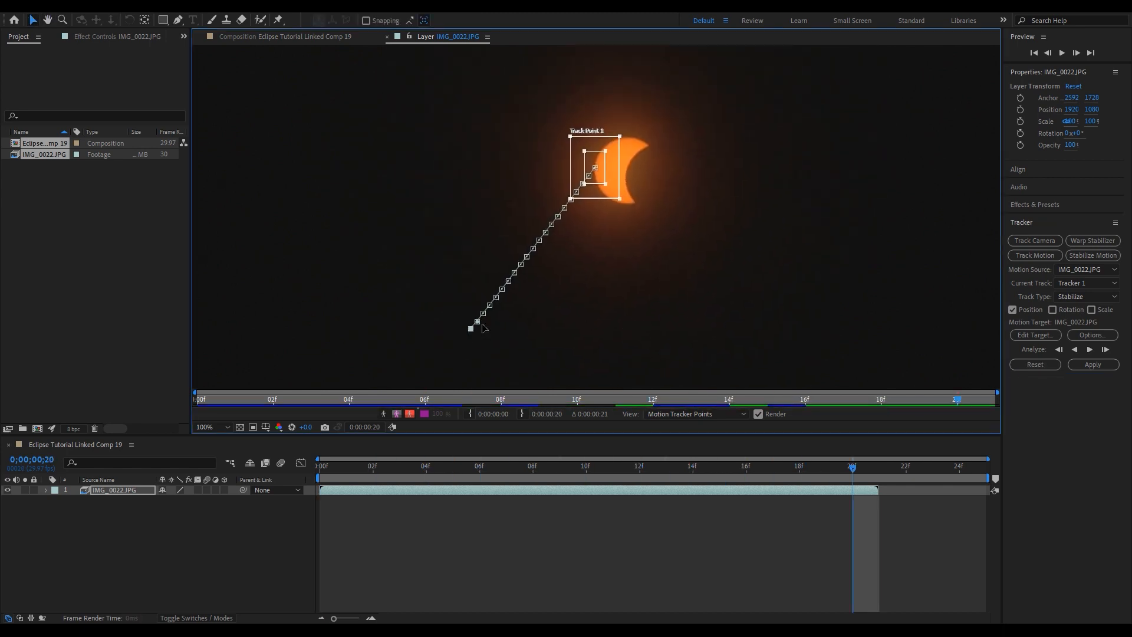
key("space")
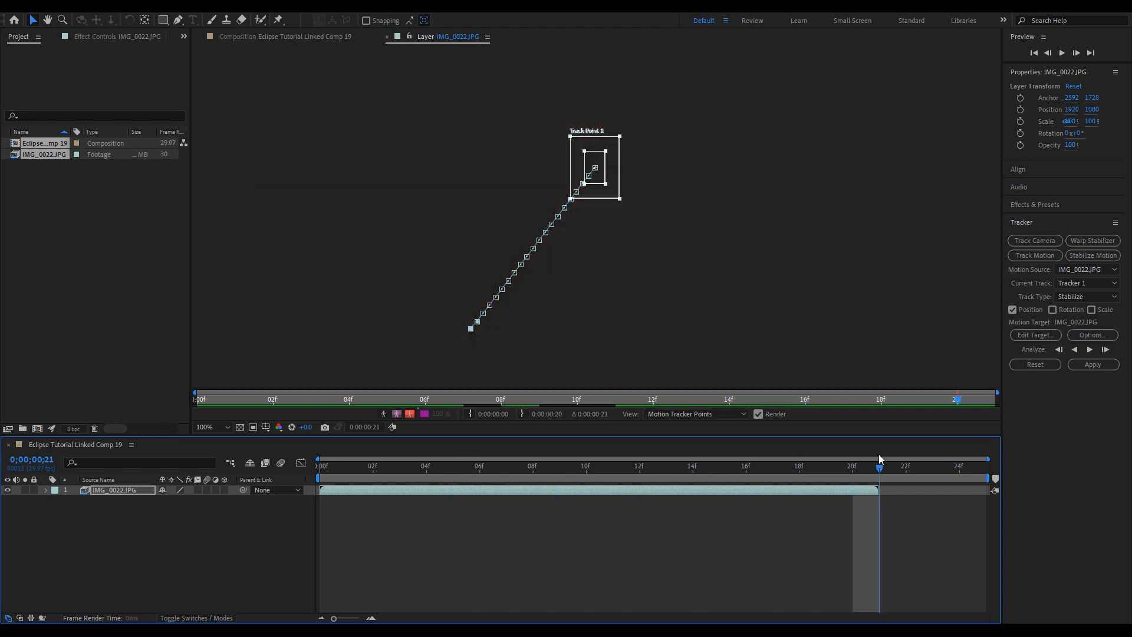
- Apply Tracker 1 to X and Y, preview the stabilized comp, then return to Premiere Pro
left_click(1093, 364)
left_click(542, 313)
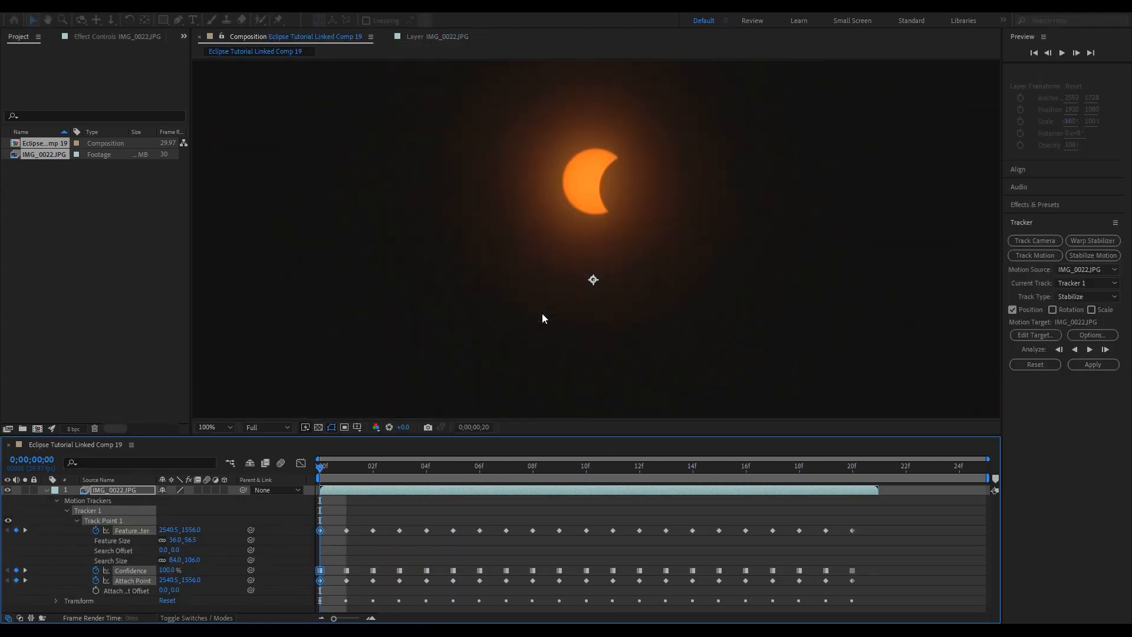
left_click(337, 447)
key("space")
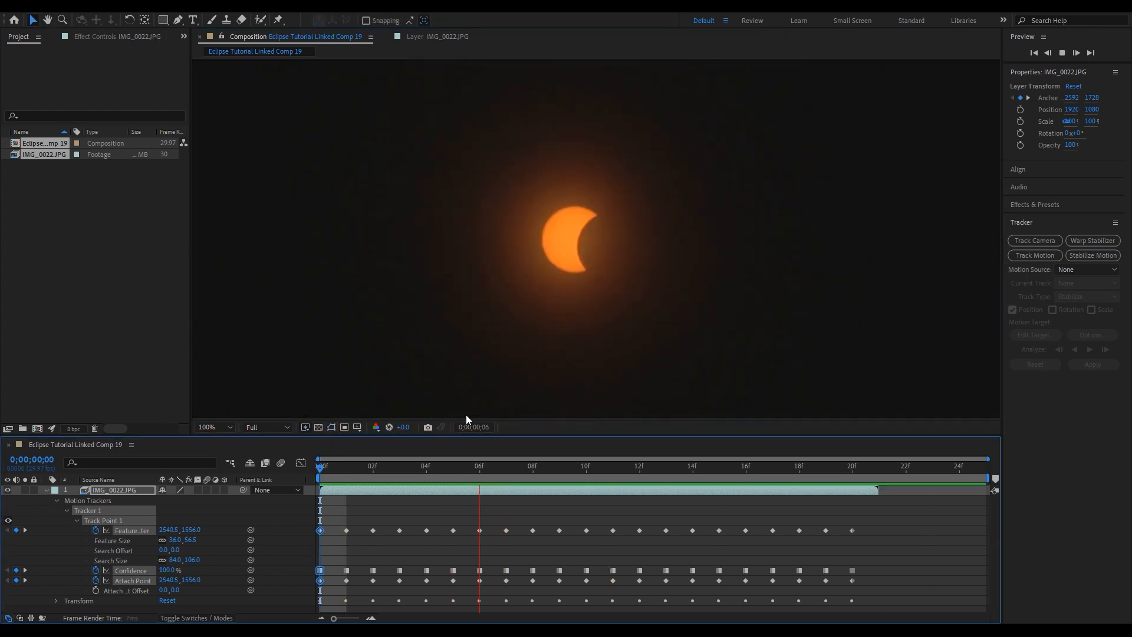
key("space")
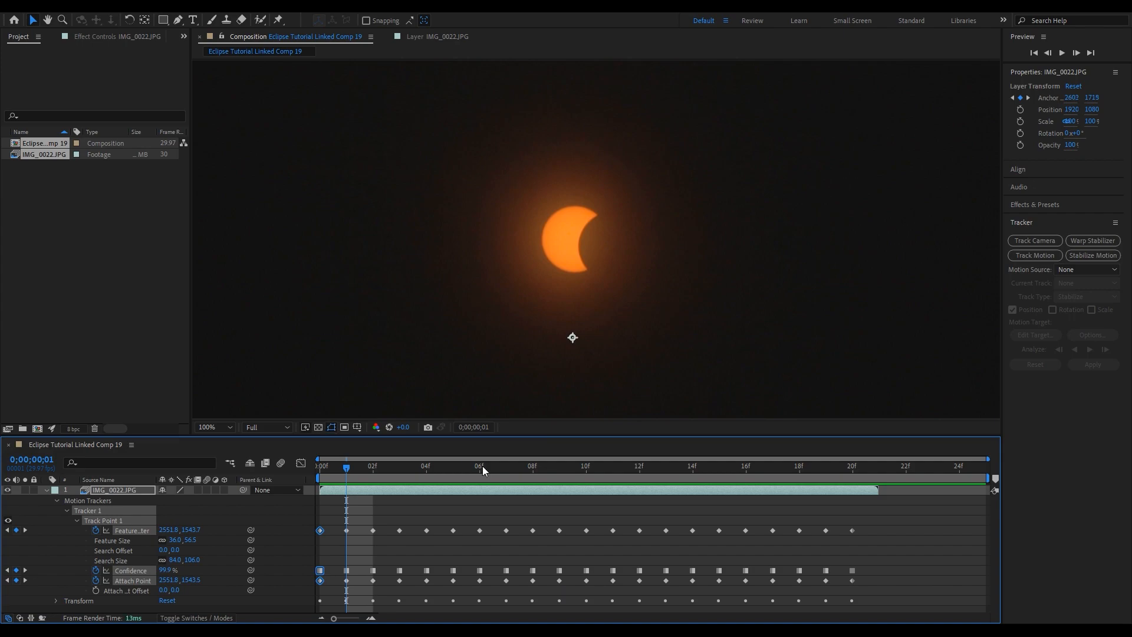
key("alt+Tab")
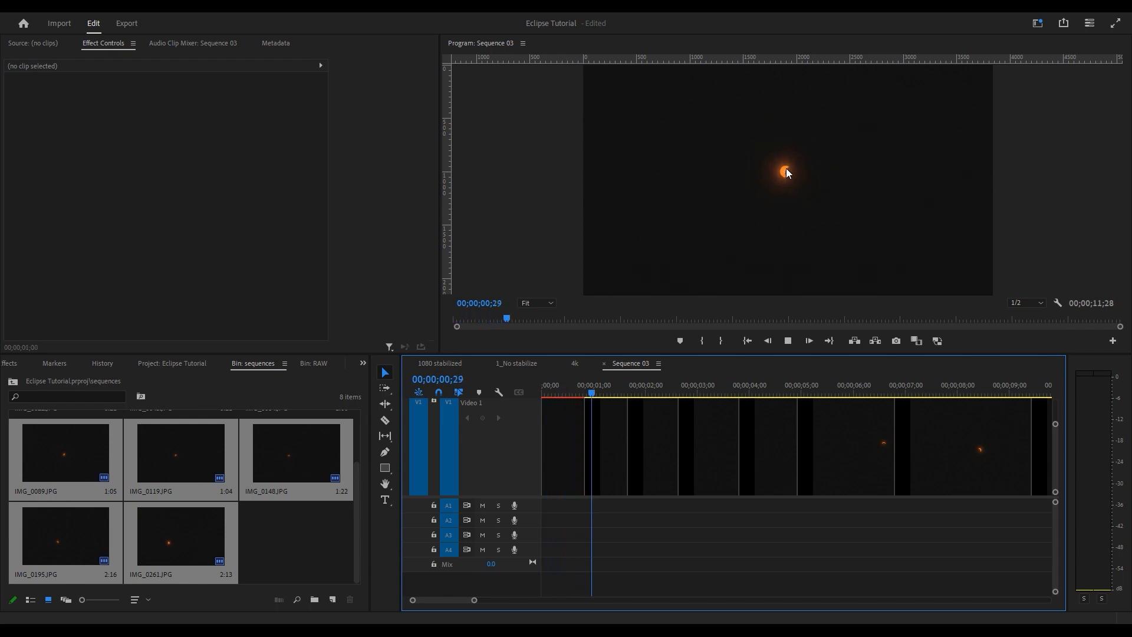
- Stop Sequence 03, switch to the 4k sequence, and play and scrub through its grid section
key("space")
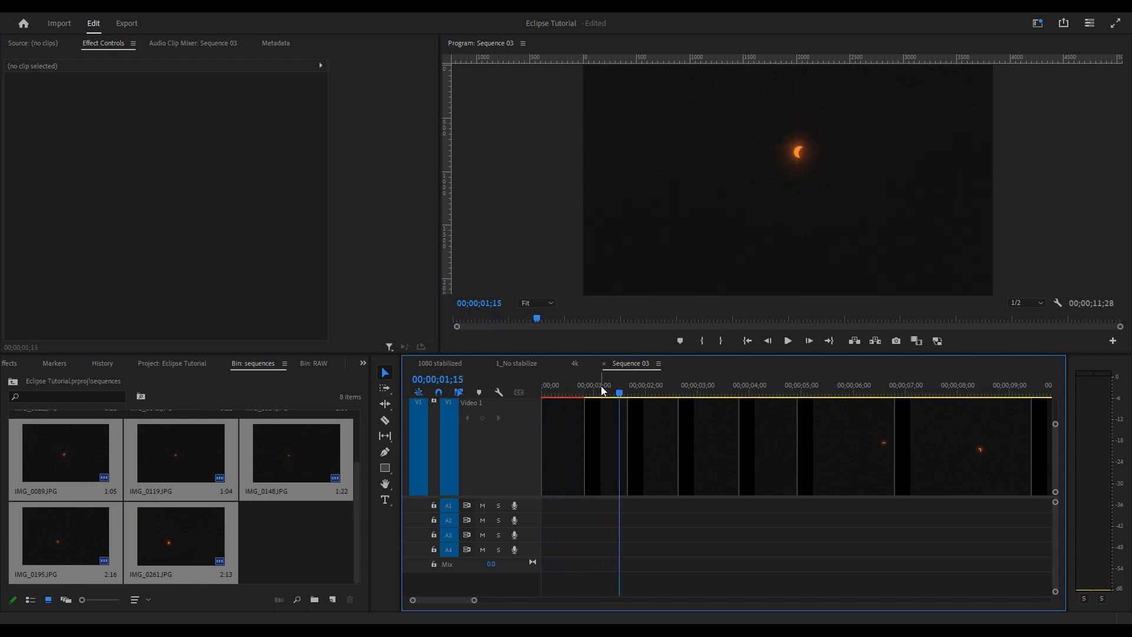
left_click_drag(592, 396, 680, 393)
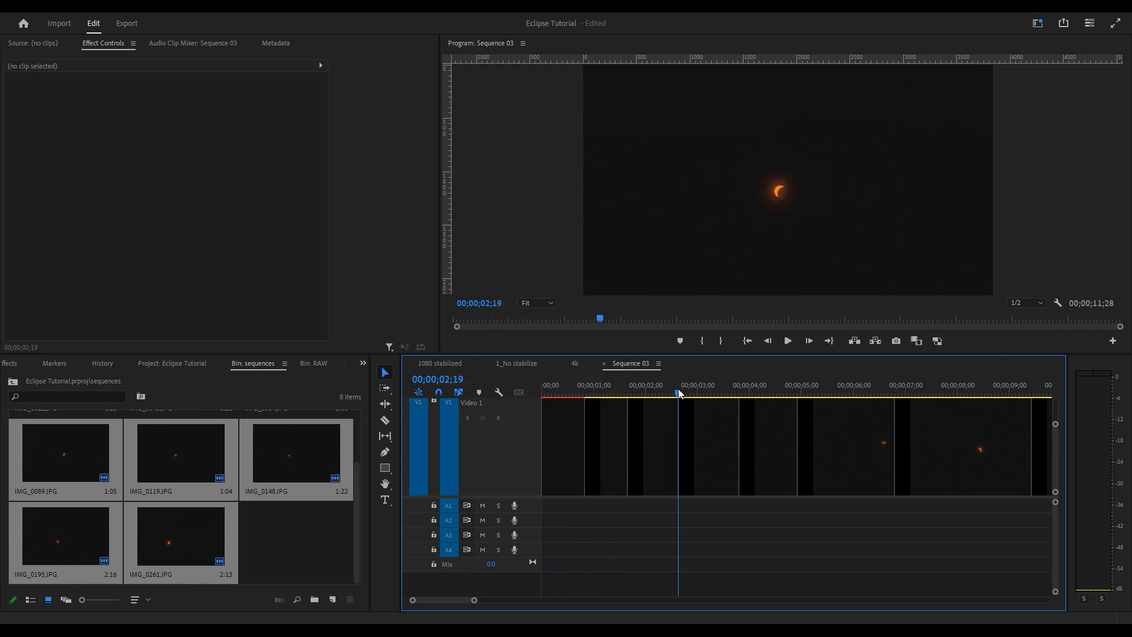
left_click(575, 364)
left_click_drag(686, 394, 682, 403)
key("space")
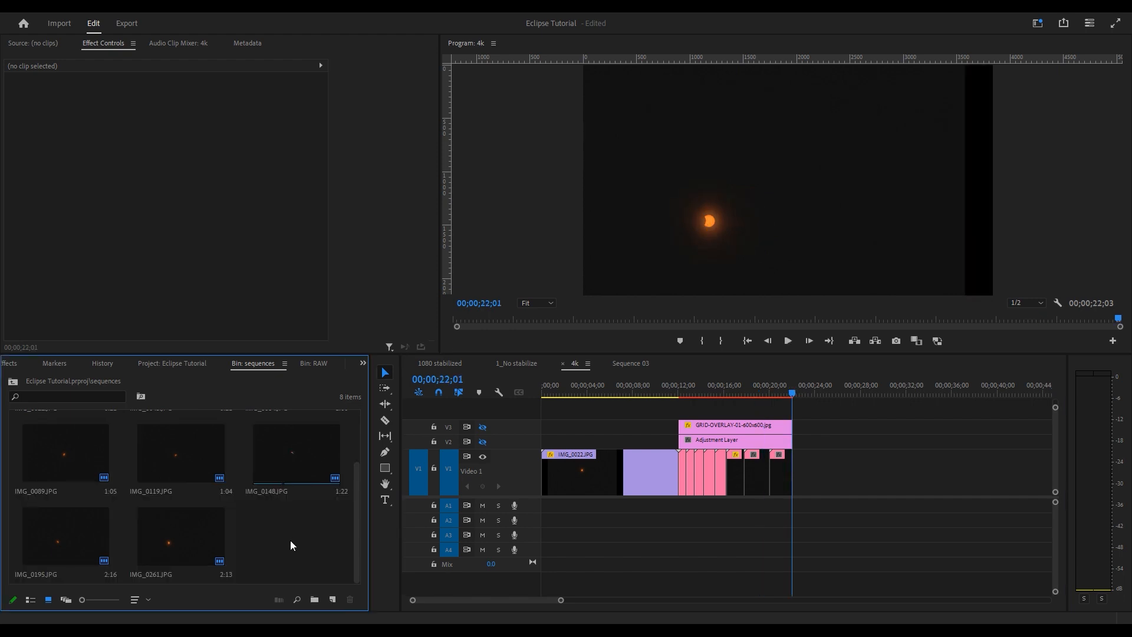
right_click(290, 540)
left_click(657, 475)
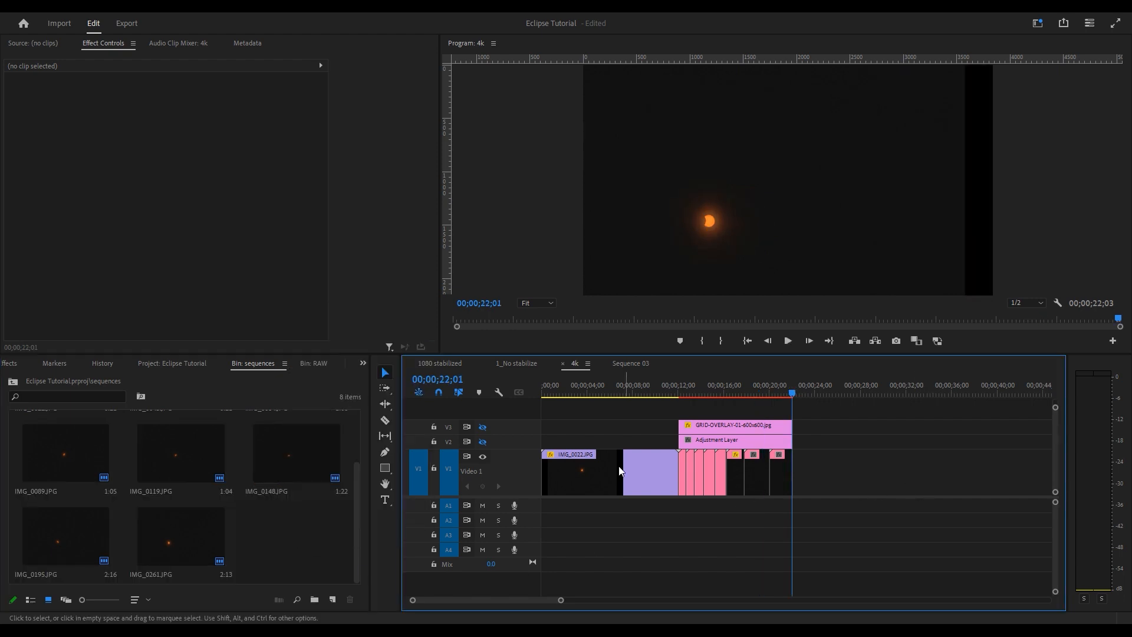
left_click_drag(687, 403, 752, 387)
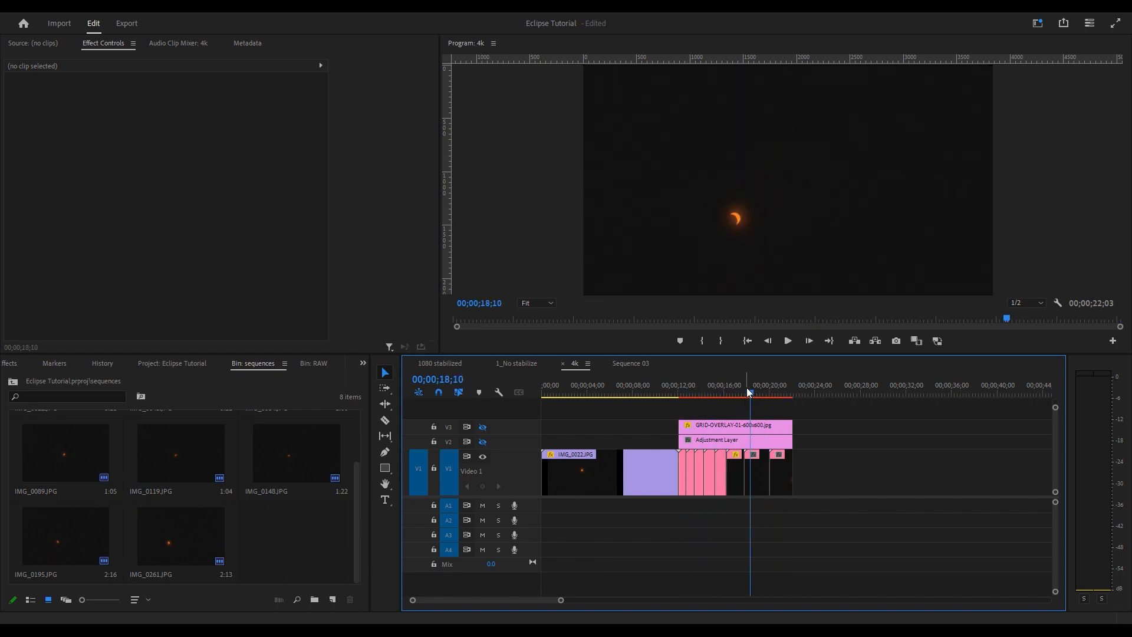
- Create Sequence 05 from the bin using the HD 1080p 29.97 fps preset
right_click(298, 543)
mouse_move(377, 367)
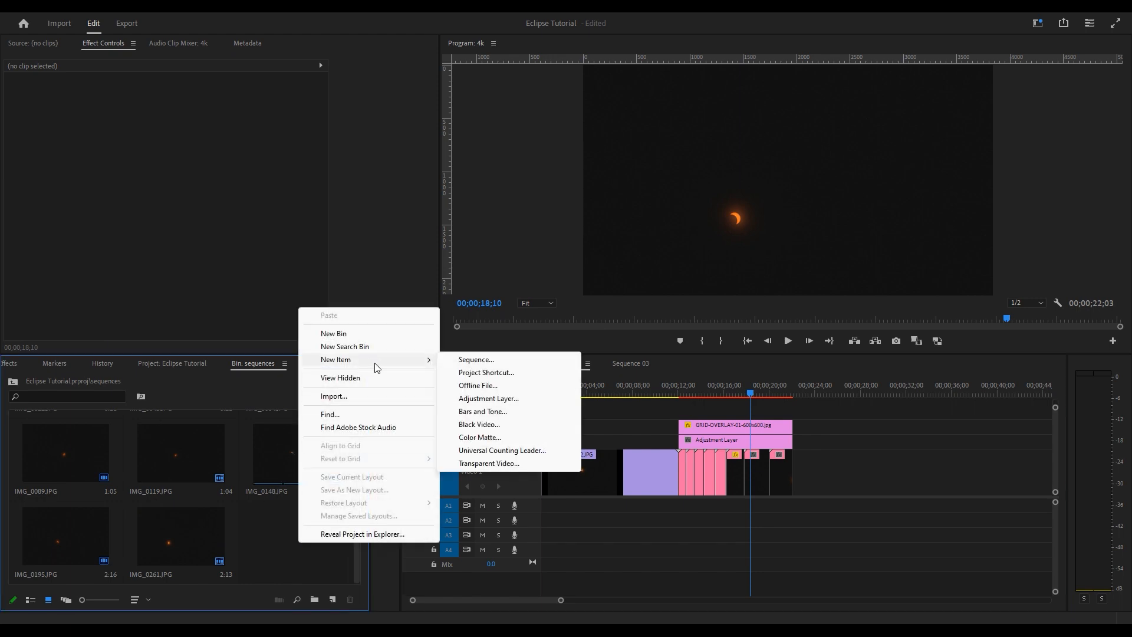
left_click(468, 361)
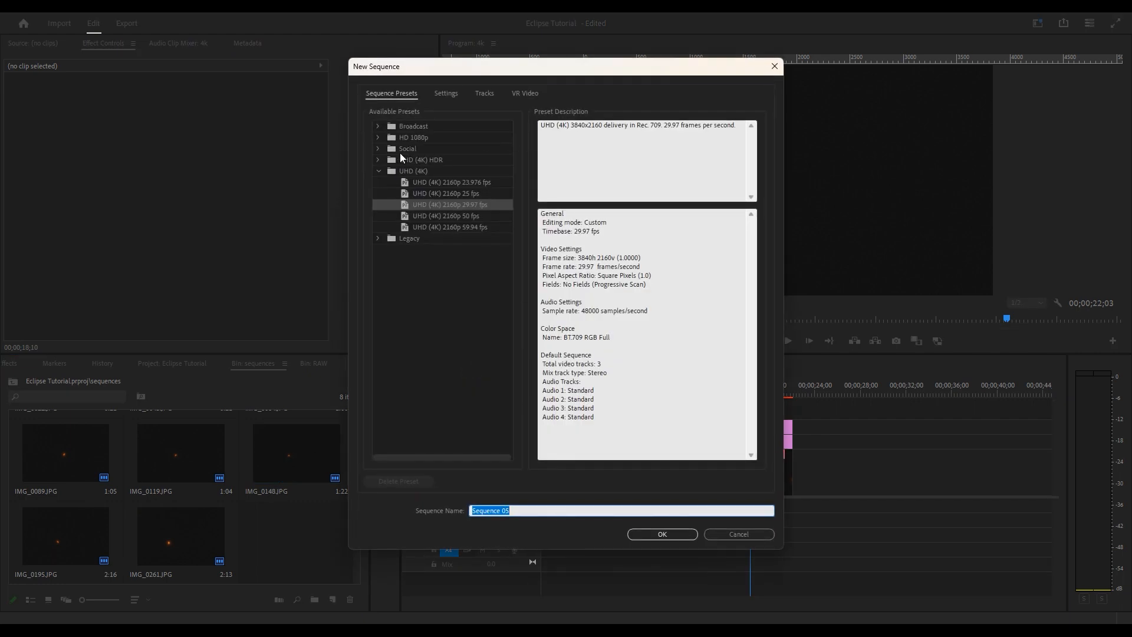
left_click(378, 136)
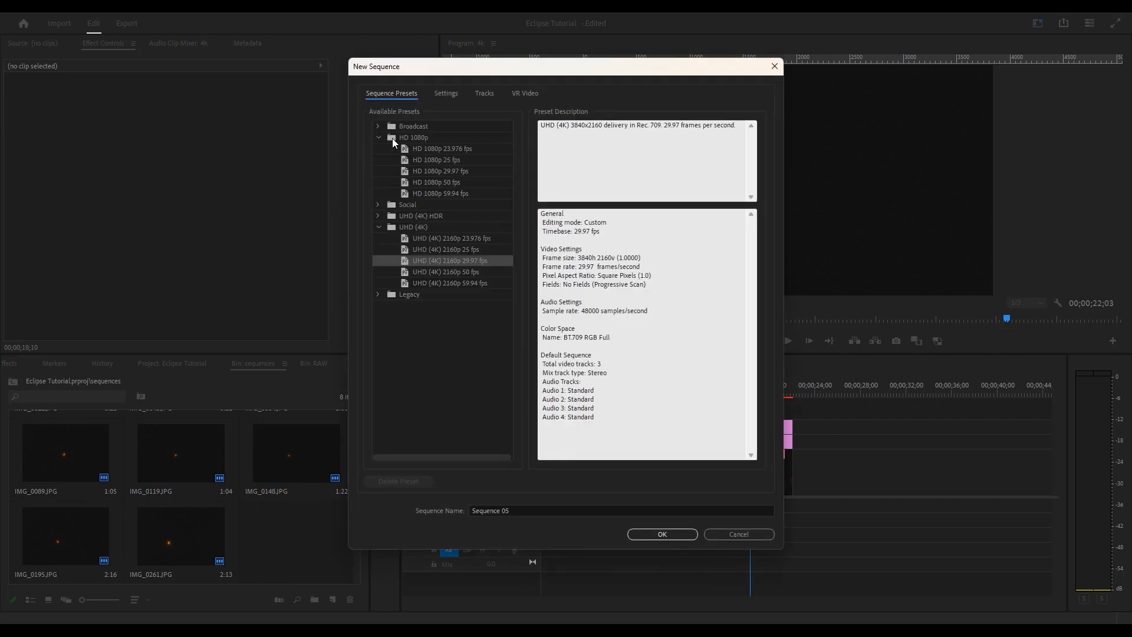
left_click(464, 171)
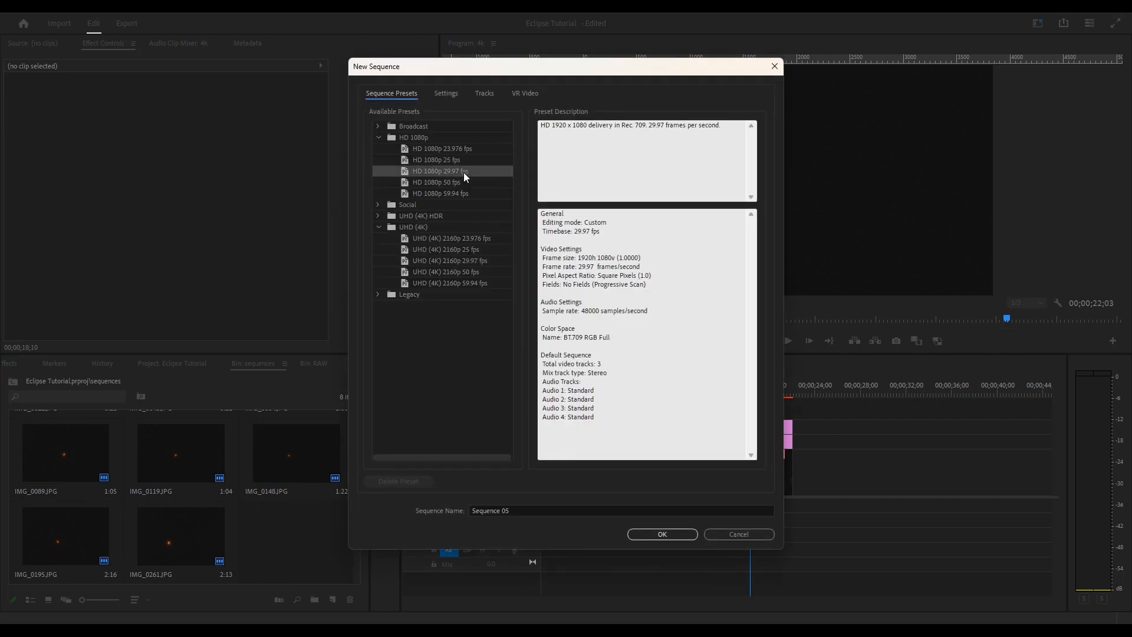
left_click(660, 538)
left_click(577, 364)
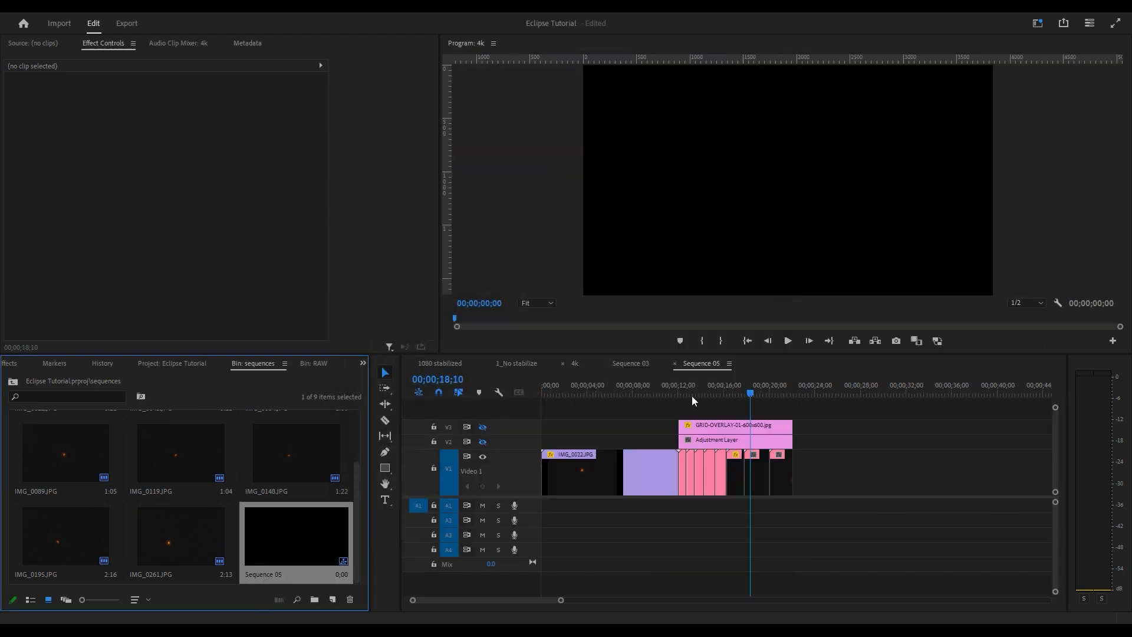
- Paste the stabilized eclipse clips from the 4k sequence's Video 1 into Sequence 05
left_click_drag(874, 470, 684, 497)
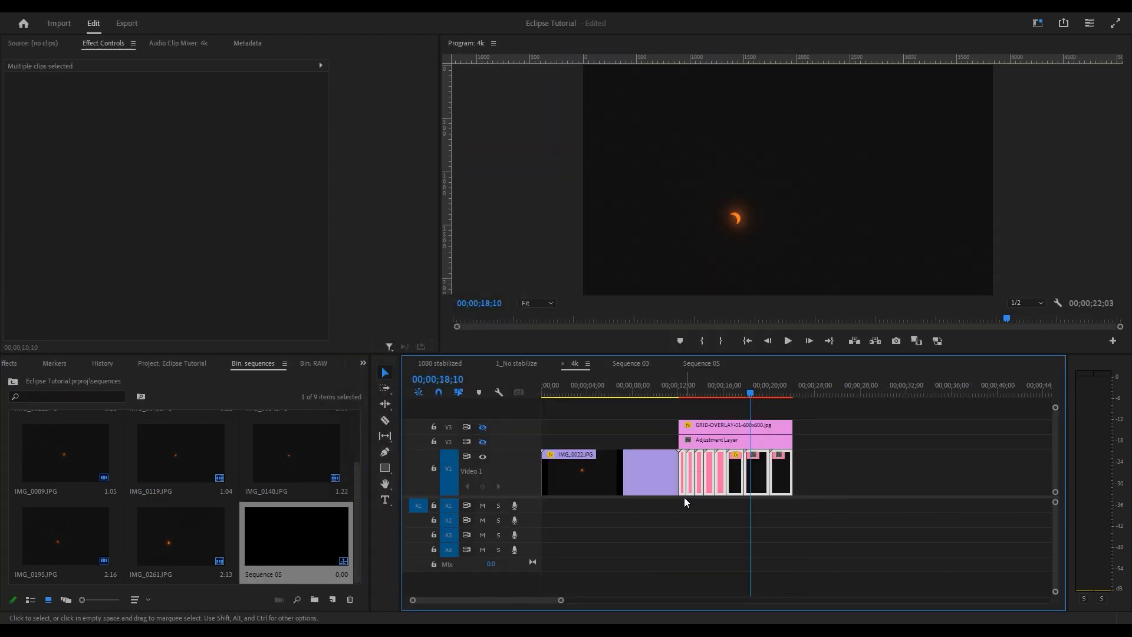
left_click(694, 365)
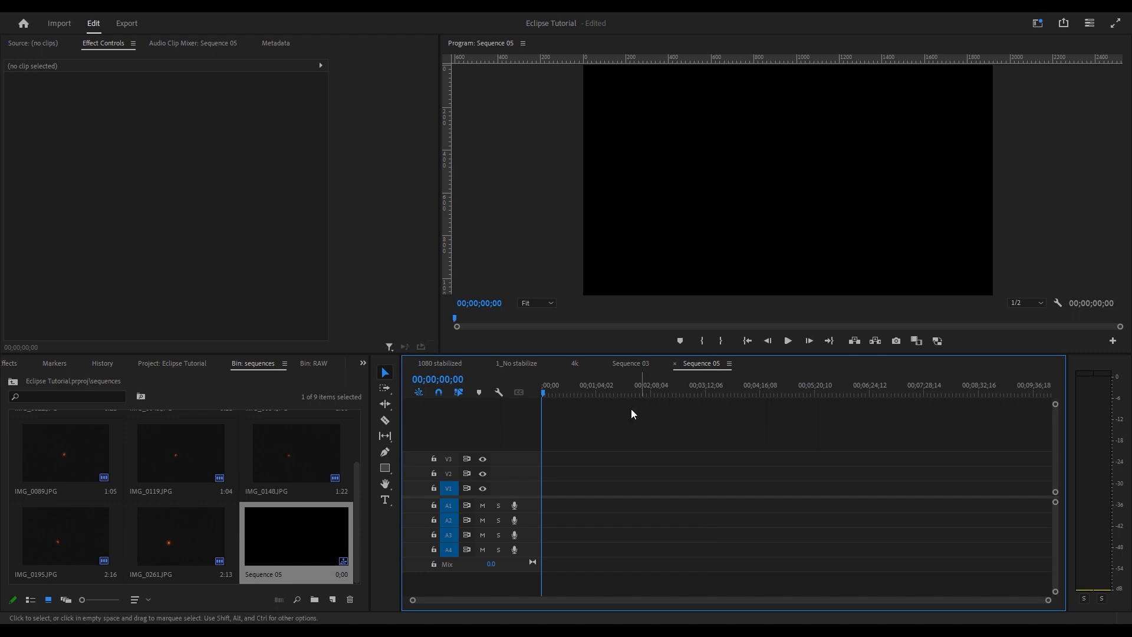
key("ctrl+v")
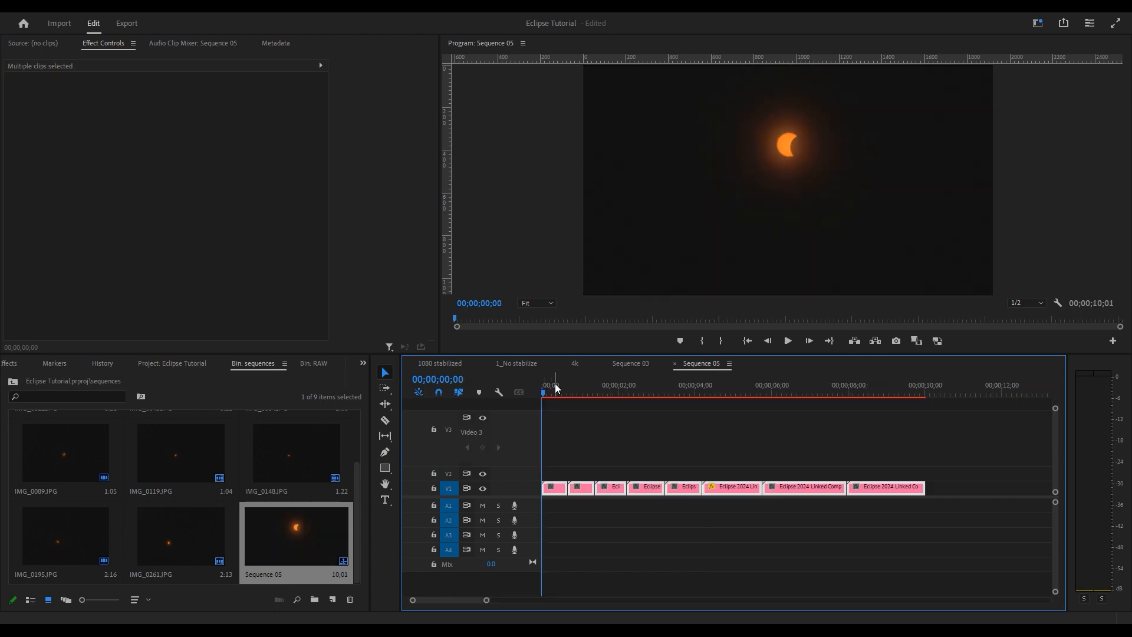
- Scrub Sequence 05 to the clip at frame 4;06
left_click_drag(550, 393, 681, 397)
left_click_drag(702, 398, 633, 437)
scroll(768, 472, "up", 5)
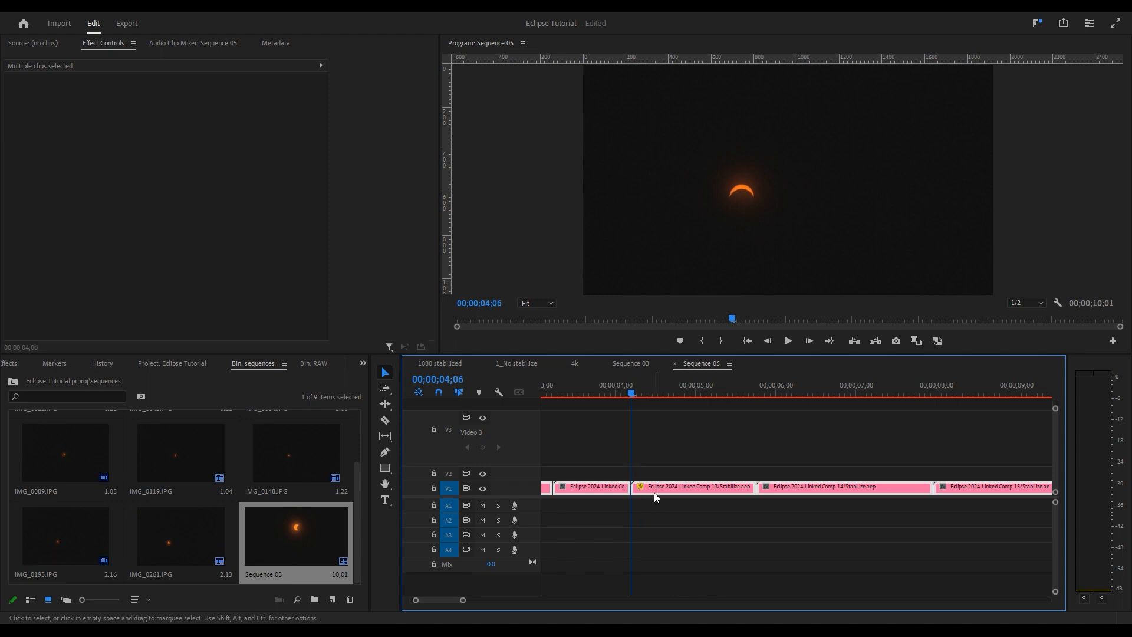
key("Left")
key("Left")
key("Left")
key("Left")
key("Left")
key("Left")
key("Left")
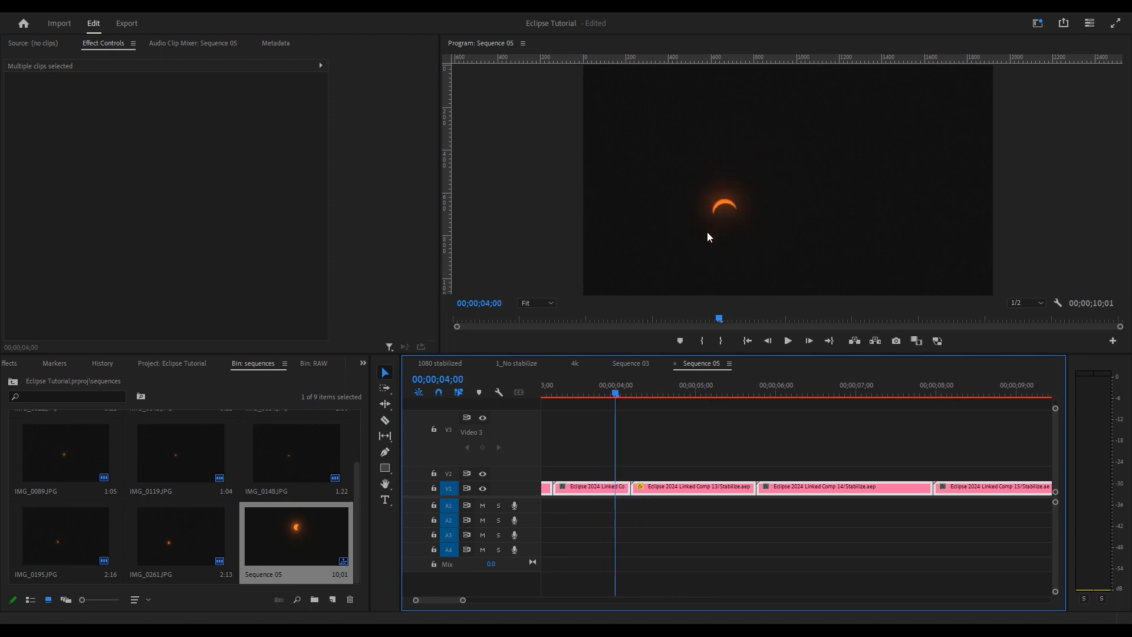
left_click(631, 396)
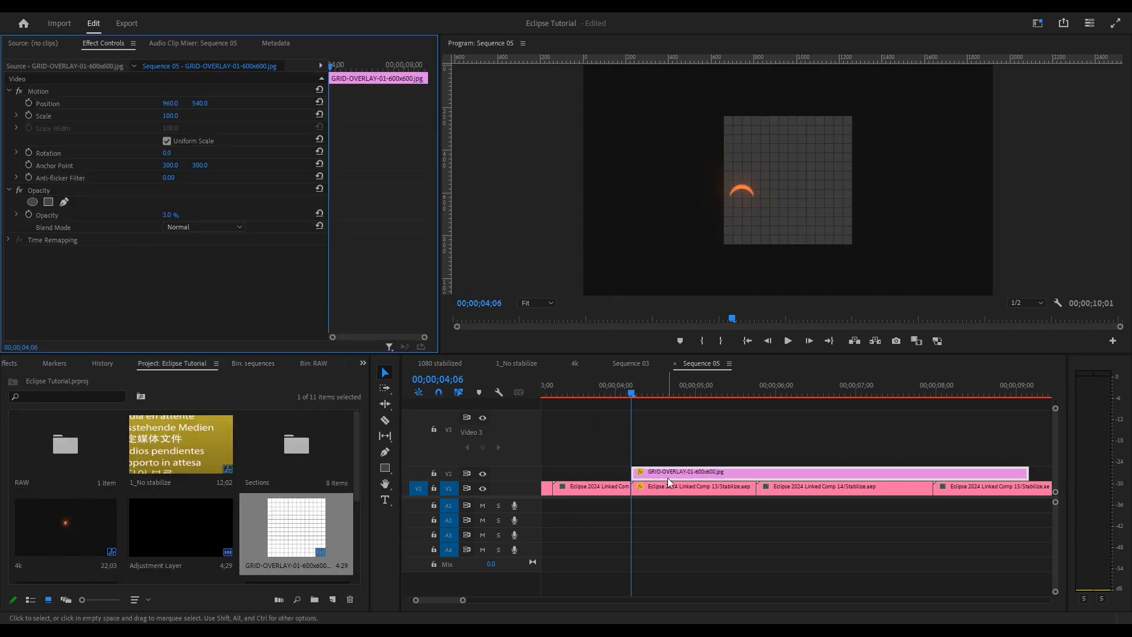
- View the Program monitor at 100% and set Linked Comp 13's position to 1437, 380
left_click(536, 304)
left_click(532, 429)
mouse_move(172, 104)
left_mouse_down()
mouse_move(222, 103)
mouse_move(178, 103)
left_mouse_up()
left_click(529, 303)
left_click(532, 396)
left_click_drag(199, 103, 190, 103)
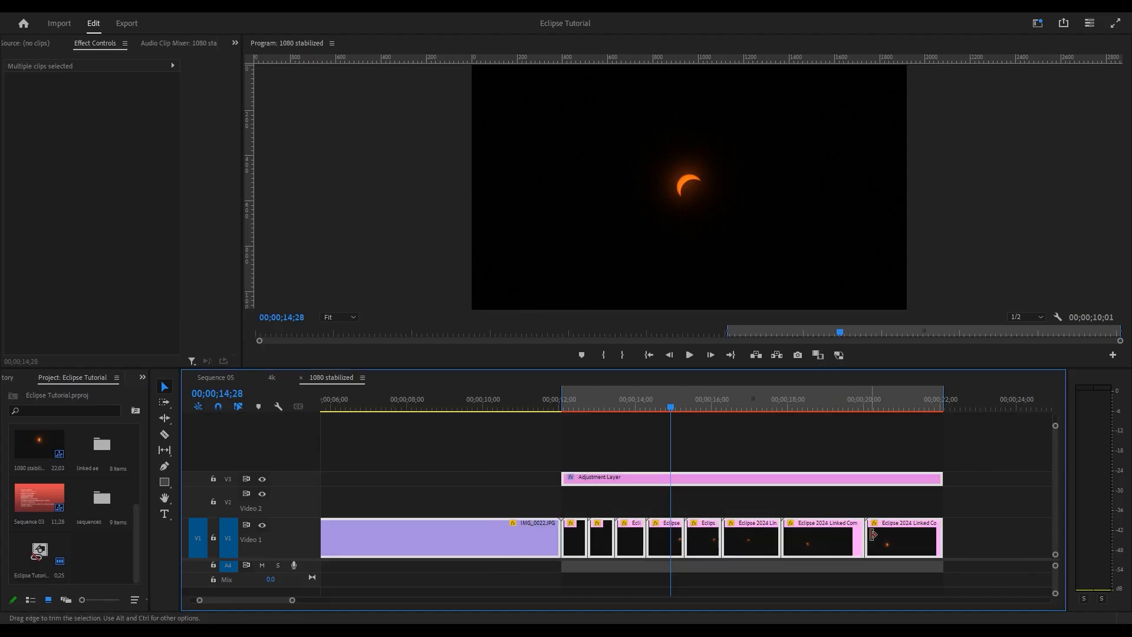
right_click(900, 538)
left_click(958, 345)
left_click(549, 320)
left_click(581, 537)
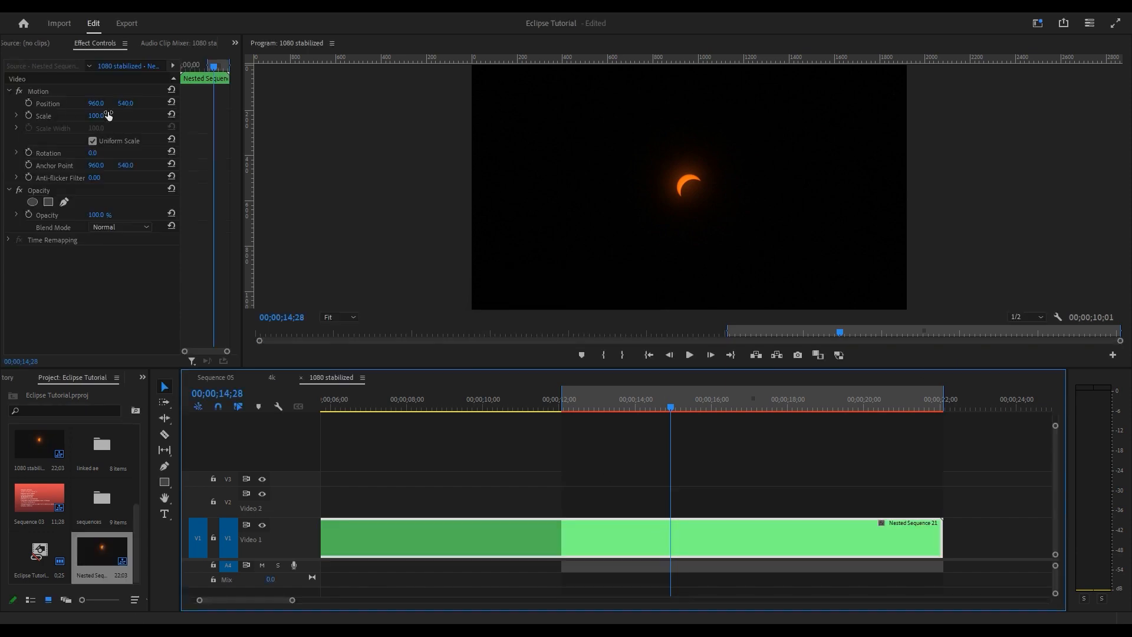
left_click_drag(103, 115, 255, 116)
left_click(632, 406)
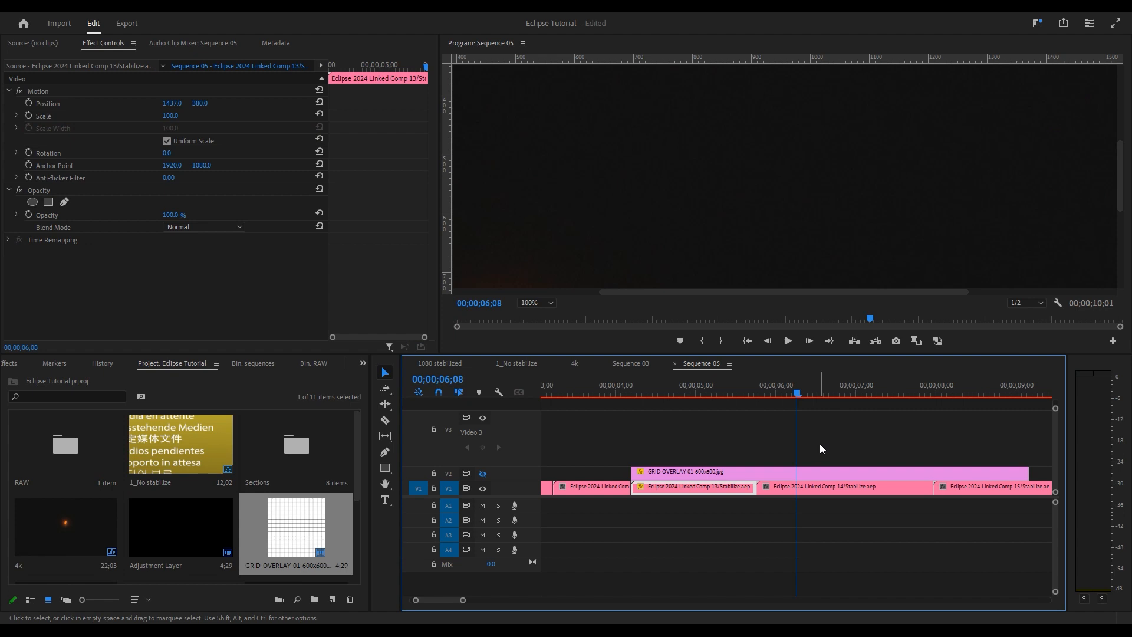
key("minus")
key("minus")
left_click(532, 303)
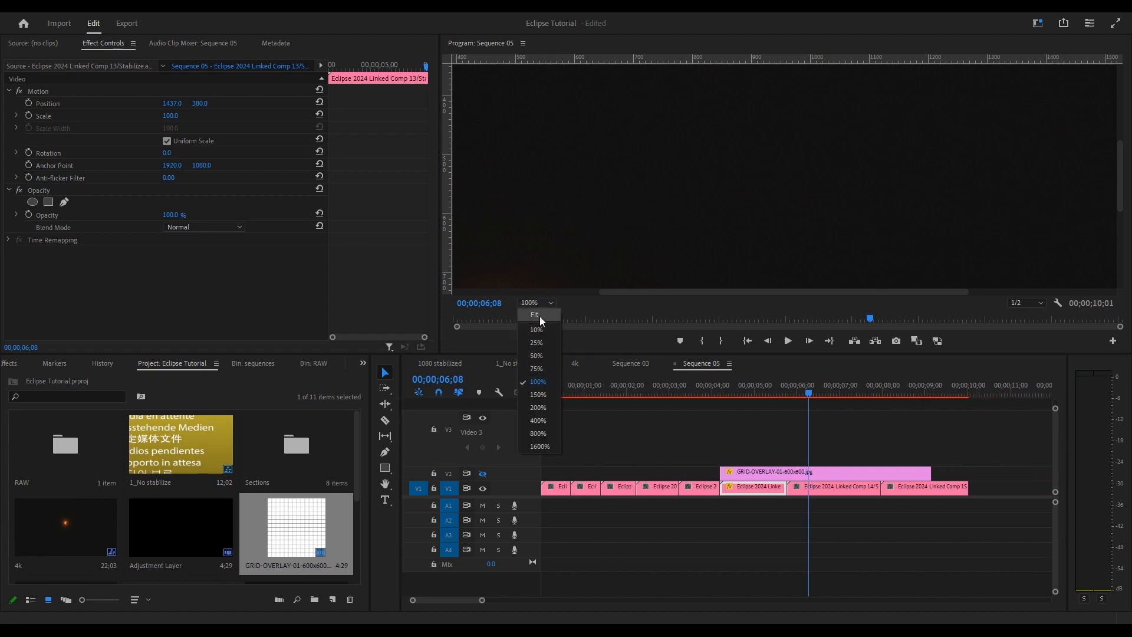
- Fit the frame in the monitor, play through, and extend the grid overlay to the sequence start
left_click(540, 316)
key("space")
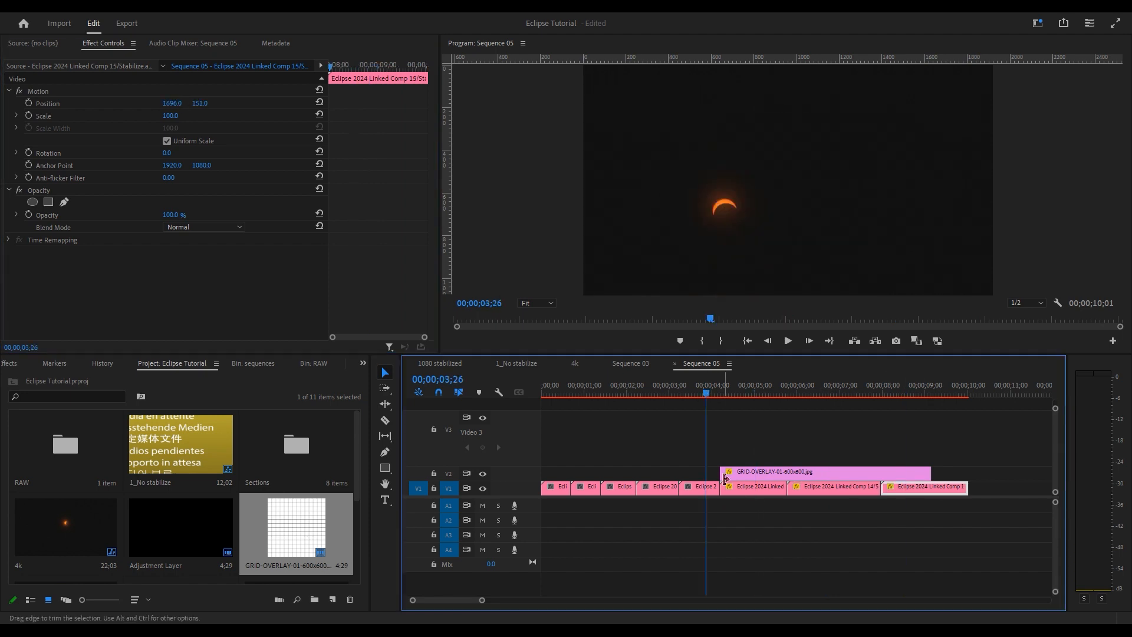
left_click_drag(725, 479, 542, 479)
left_click(700, 489)
- Recentre the sun of the three preceding eclipse clips on the grid
left_click(662, 387)
left_click(659, 488)
left_click(622, 386)
left_click(620, 488)
left_click(585, 387)
left_click(587, 488)
- Centre clip 08's crescent on the grid by setting Position Y to 702
left_click_drag(195, 105, 217, 105)
left_click(557, 387)
left_click(556, 488)
left_click_drag(171, 104, 295, 104)
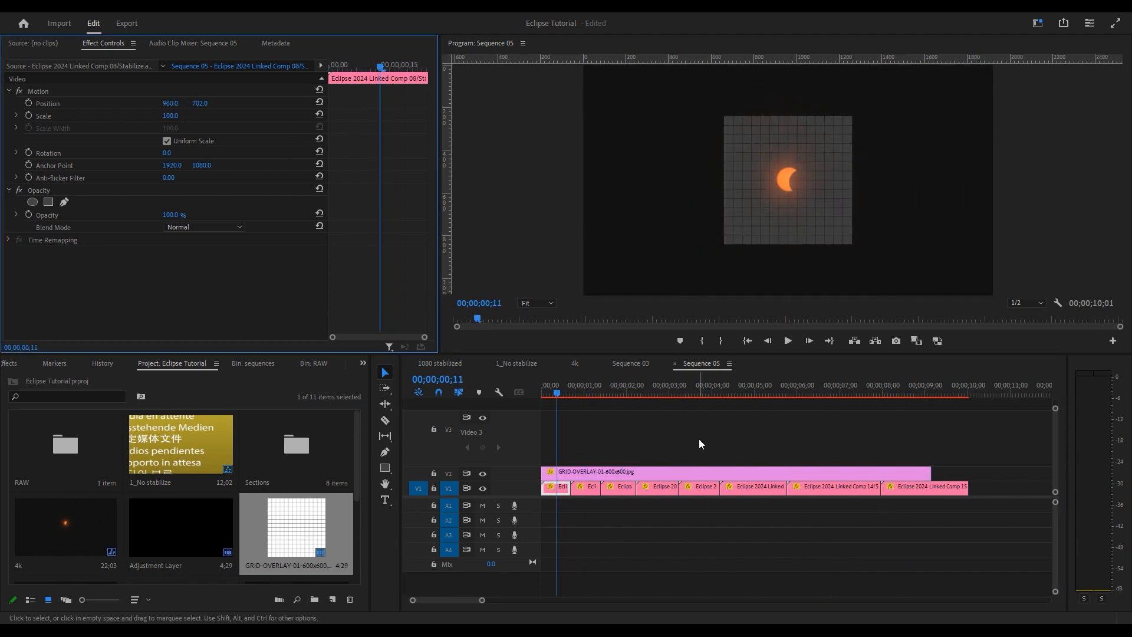
- Hide the V2 grid overlay and zoom the timeline in on the cut at 05;23
mouse_move(713, 398)
left_mouse_down()
mouse_move(696, 396)
mouse_move(732, 396)
mouse_move(690, 397)
mouse_move(727, 396)
left_mouse_up()
left_click(765, 389)
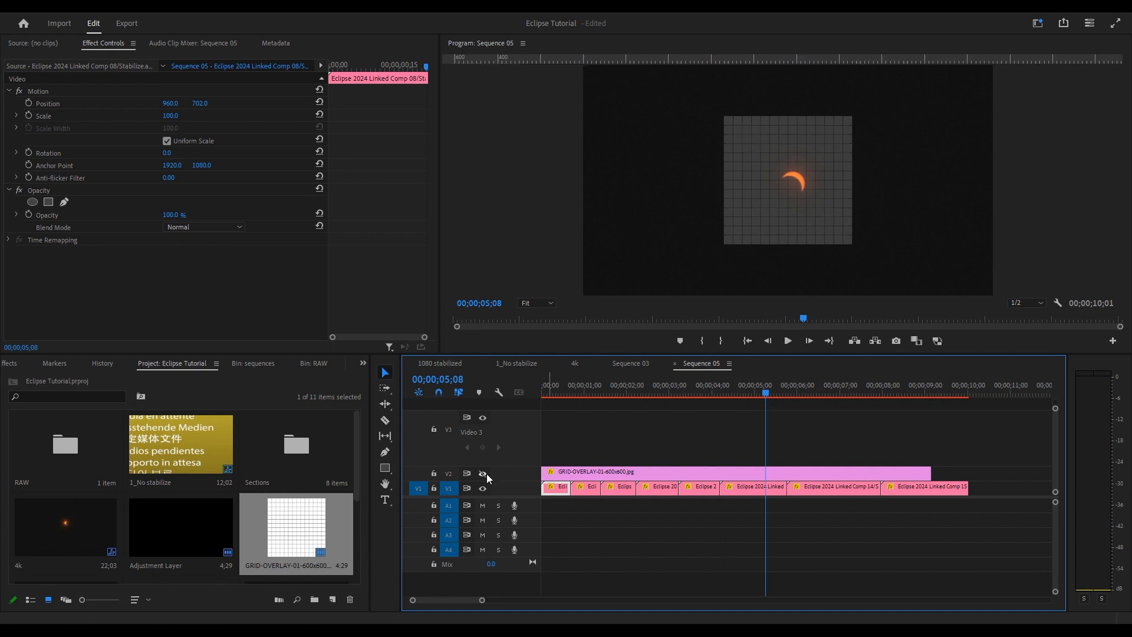
left_click(483, 473)
left_click(787, 394)
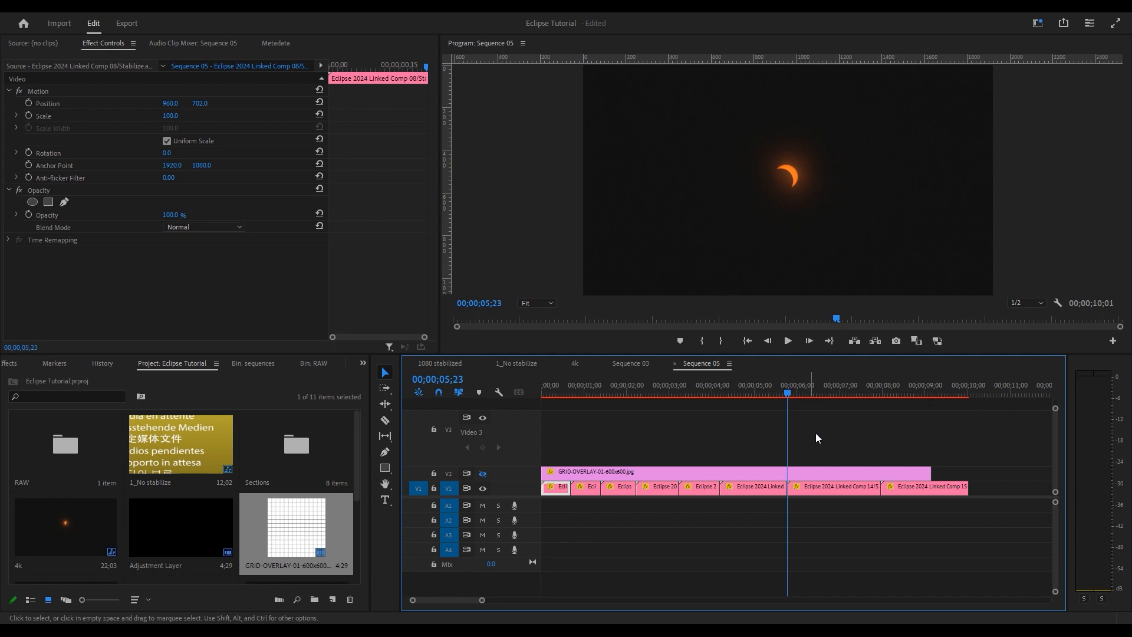
scroll(816, 433, "up", 8, "alt")
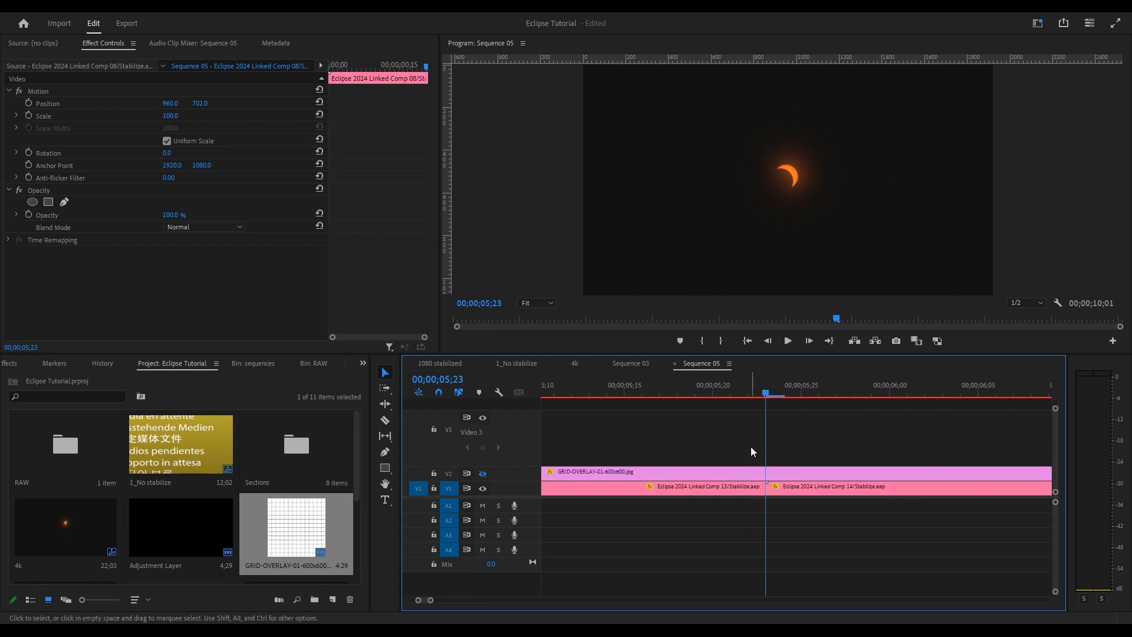
- Move the grid overlay up to V3 and lift Comp 14 onto V2
left_click(713, 392)
key("space")
left_click_drag(709, 394, 766, 406)
left_click_drag(744, 475, 748, 460)
left_click_drag(794, 491, 796, 476)
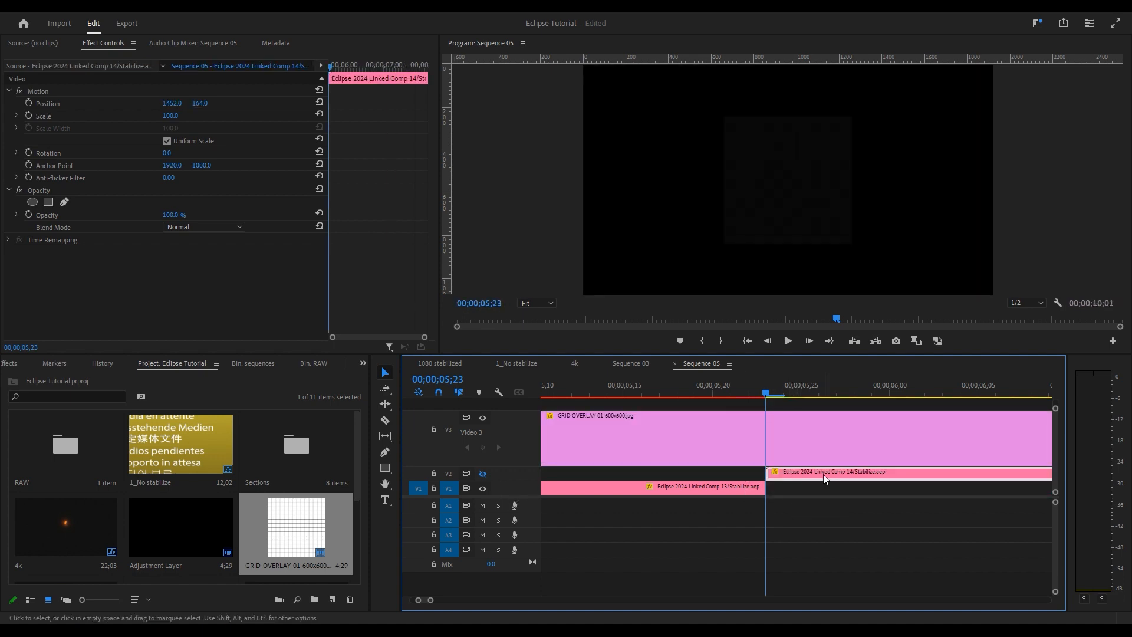
- Slide Comp 14 to start at 05;22 and lower its opacity to 51%
key("Left")
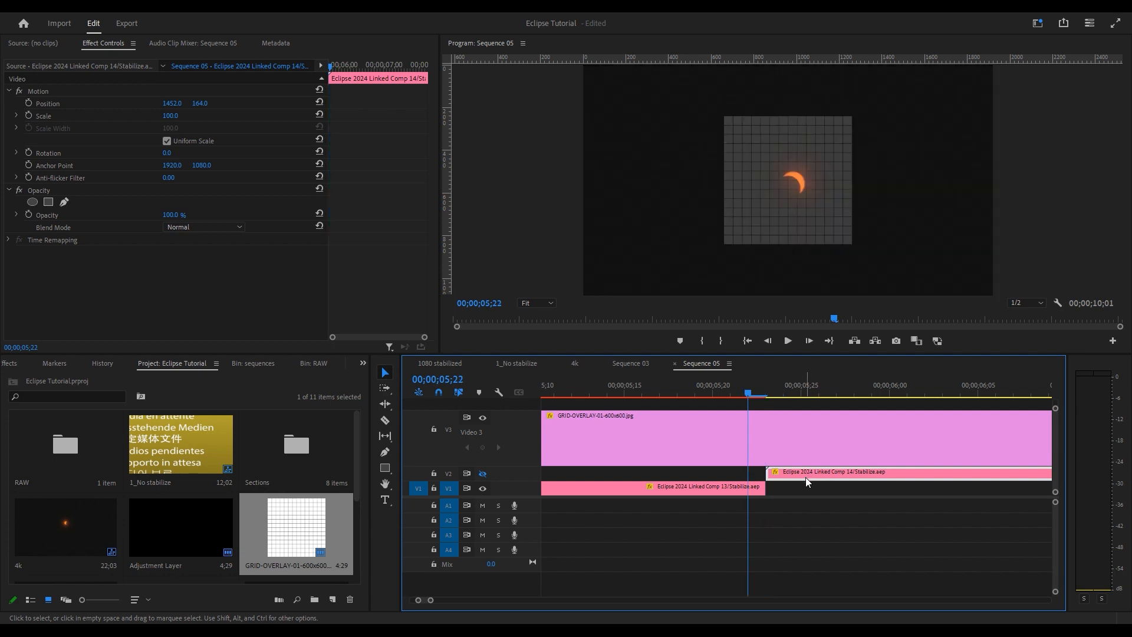
left_click_drag(813, 473, 791, 477)
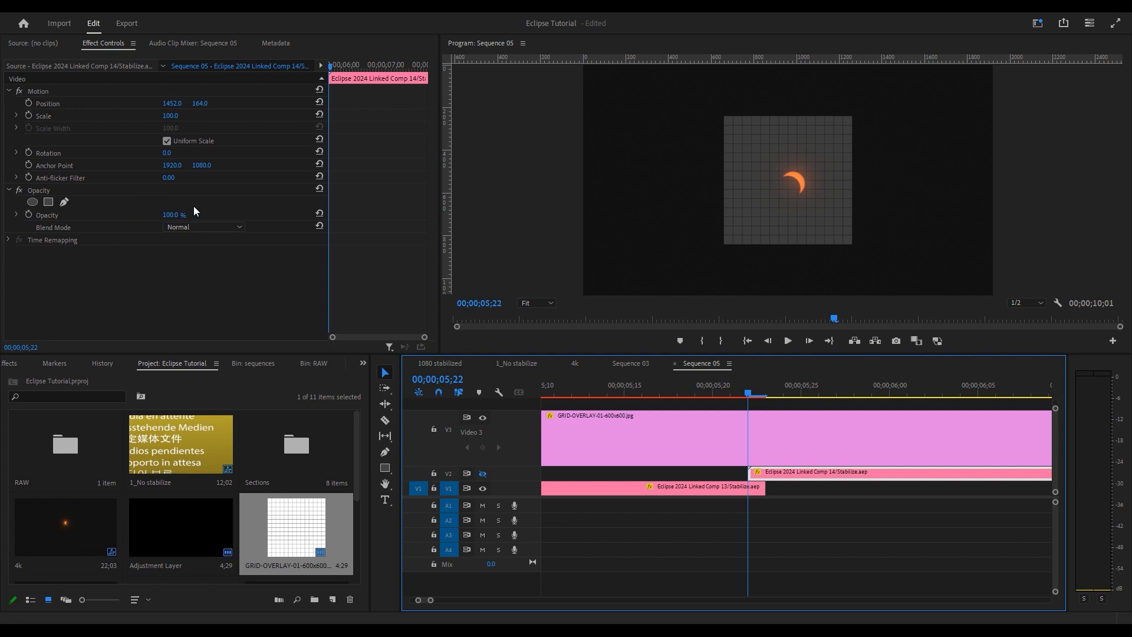
mouse_move(172, 216)
left_mouse_down()
mouse_move(157, 216)
mouse_move(176, 216)
left_mouse_up()
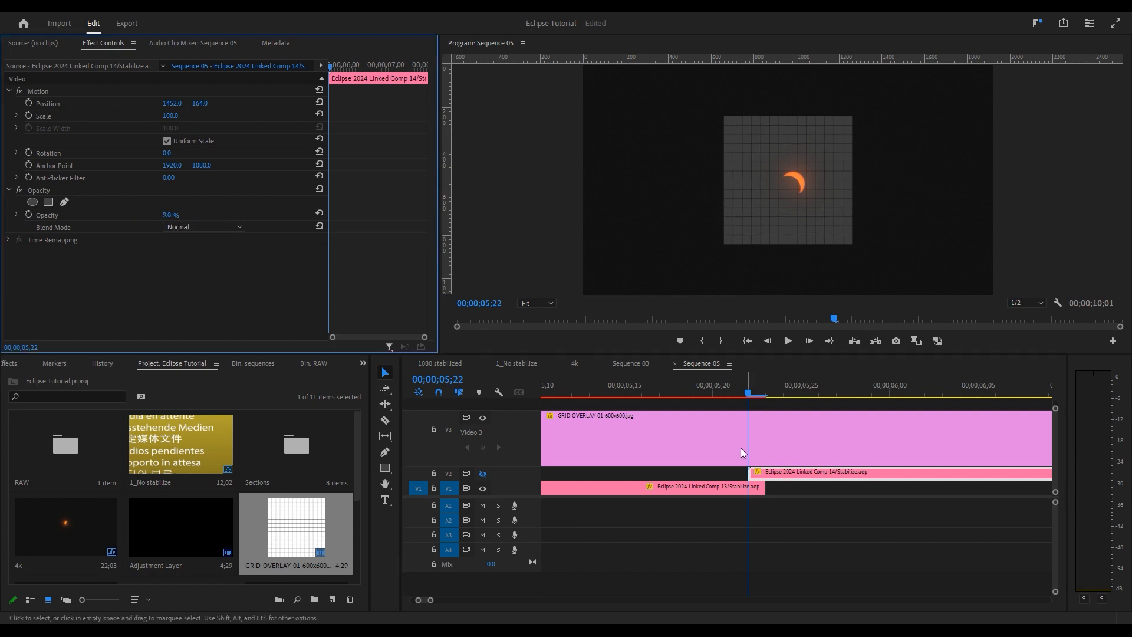
left_click(775, 473)
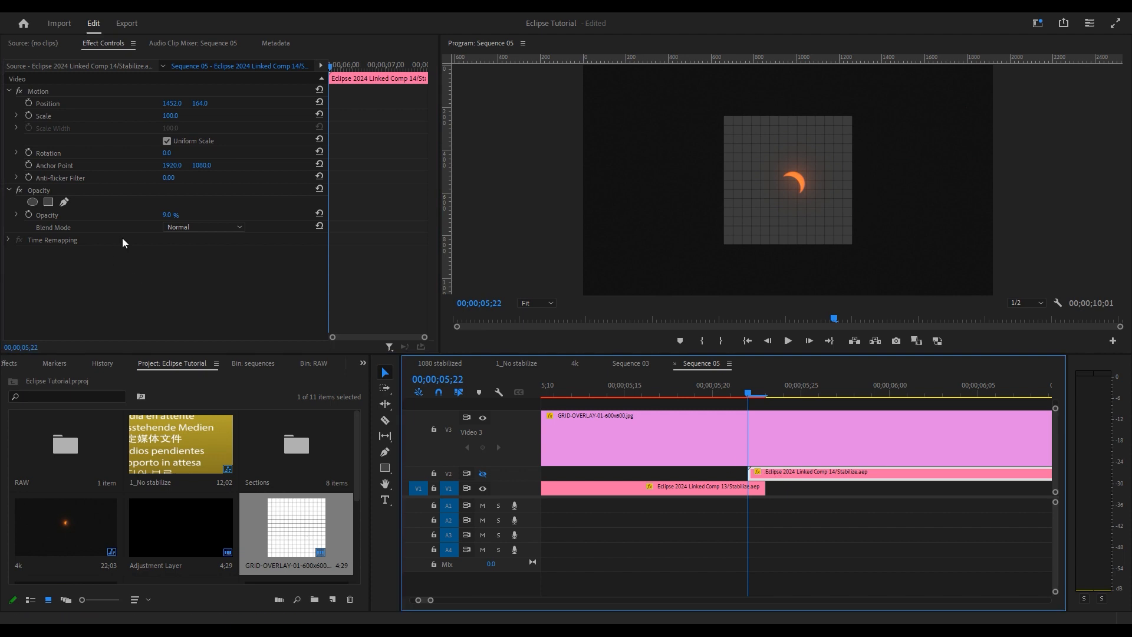
mouse_move(171, 216)
left_mouse_down()
mouse_move(212, 215)
mouse_move(173, 216)
left_mouse_up()
left_click(536, 302)
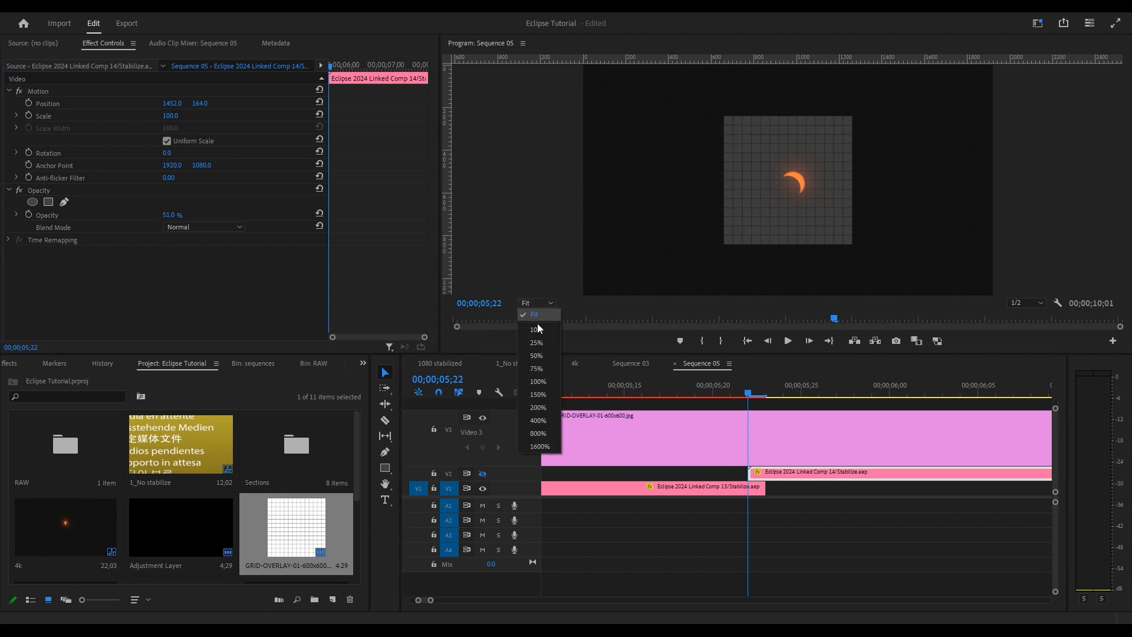
- At 100% view with the grid hidden, align Comp 14's crescent at Position 1484, 197
left_click(547, 381)
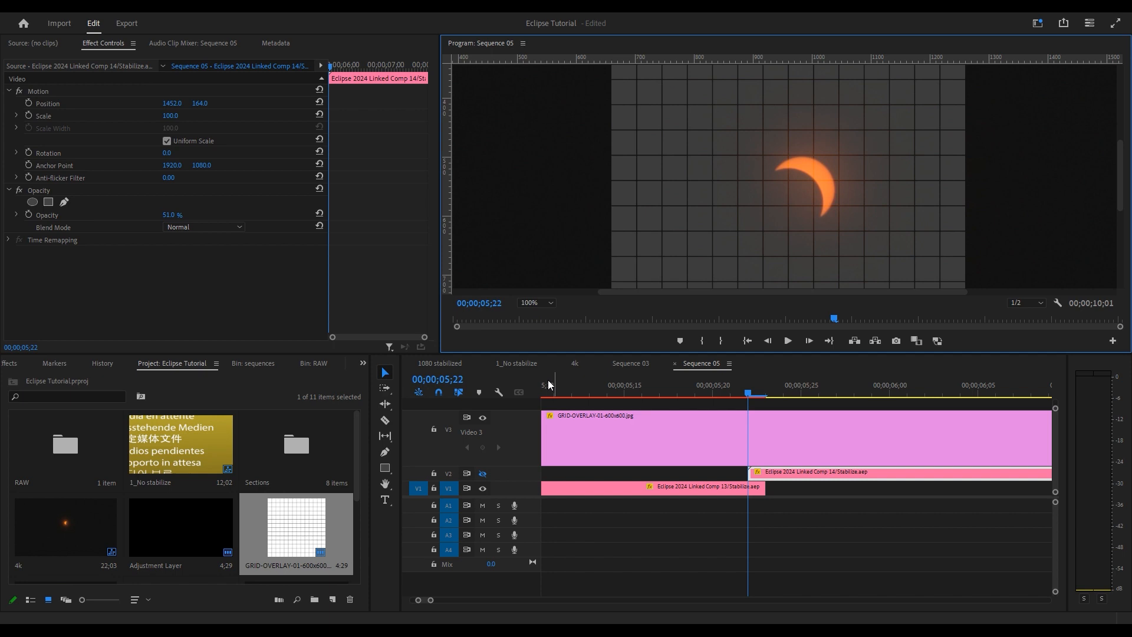
left_click(482, 419)
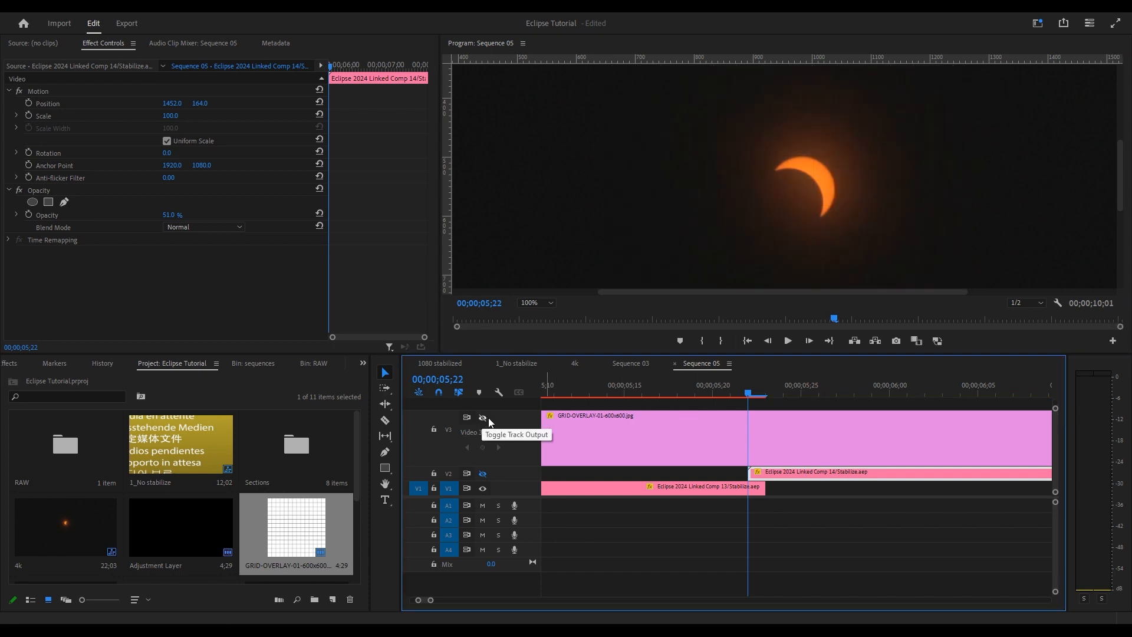
left_click(482, 474)
left_click(183, 94)
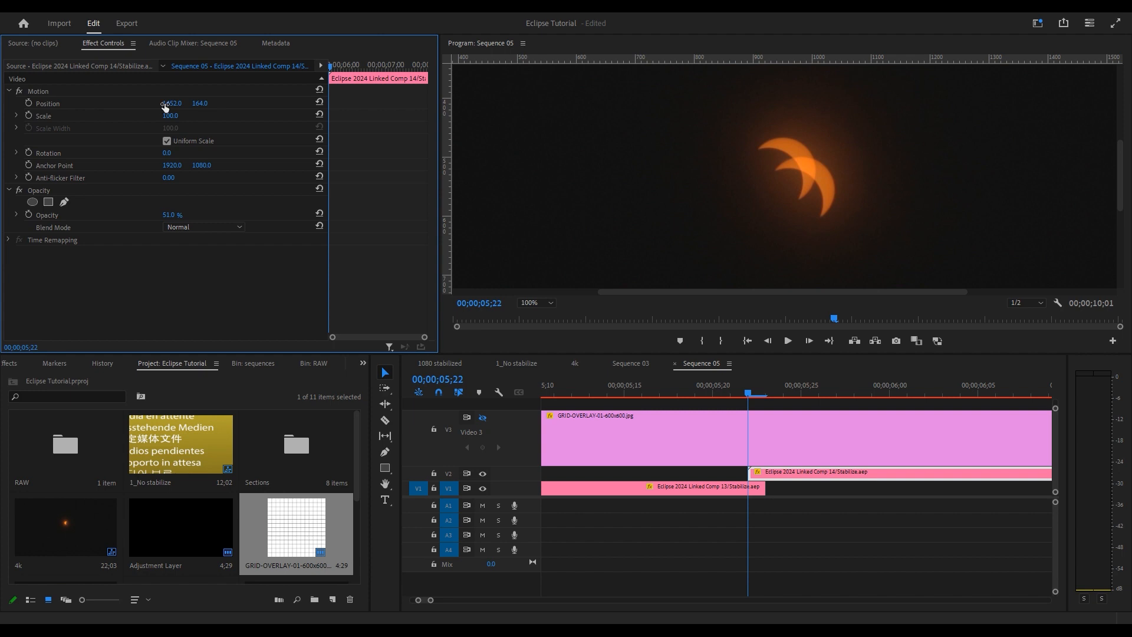
left_click_drag(172, 104, 191, 104)
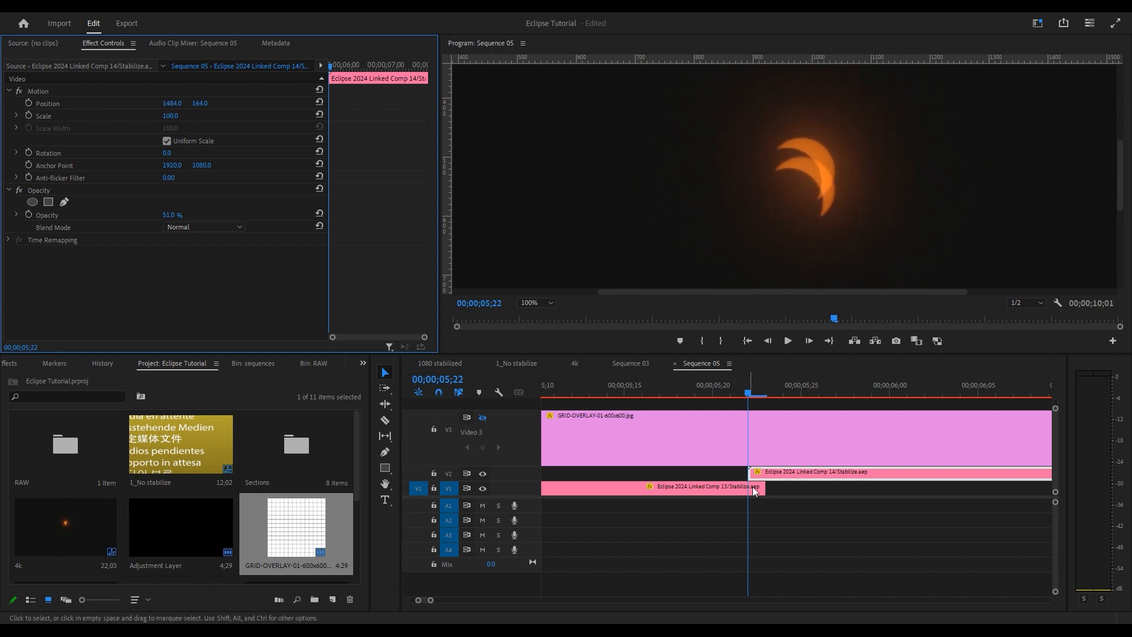
left_click_drag(199, 103, 228, 103)
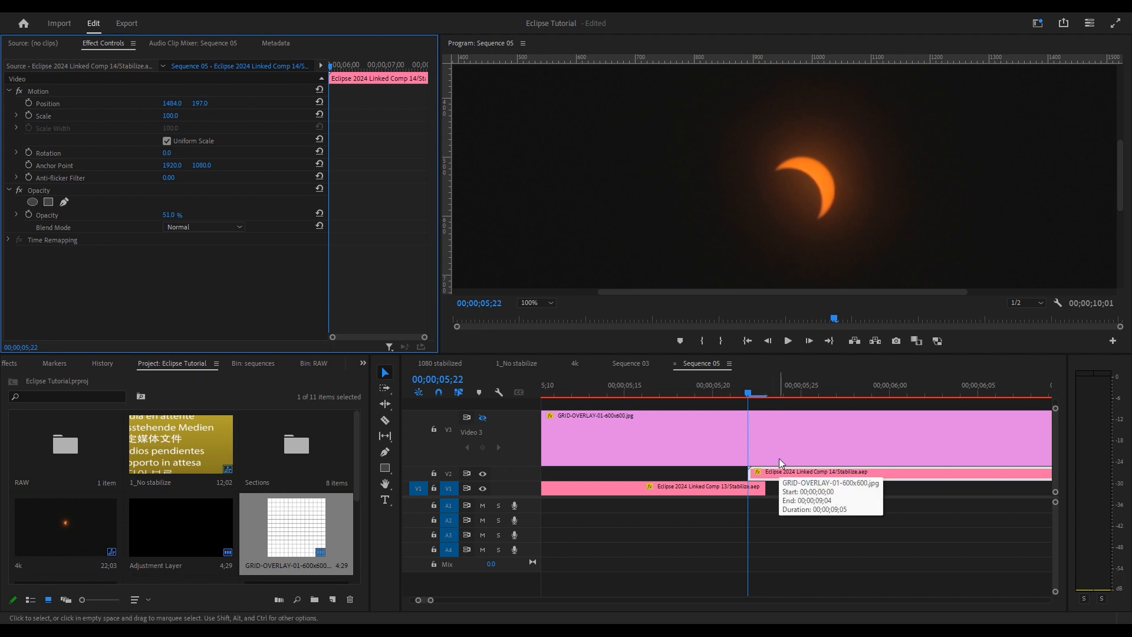
- Move Comp 14 back onto V1 right after Comp 13 at 05;23
key("Right")
left_click_drag(781, 474, 790, 489)
left_click(216, 216)
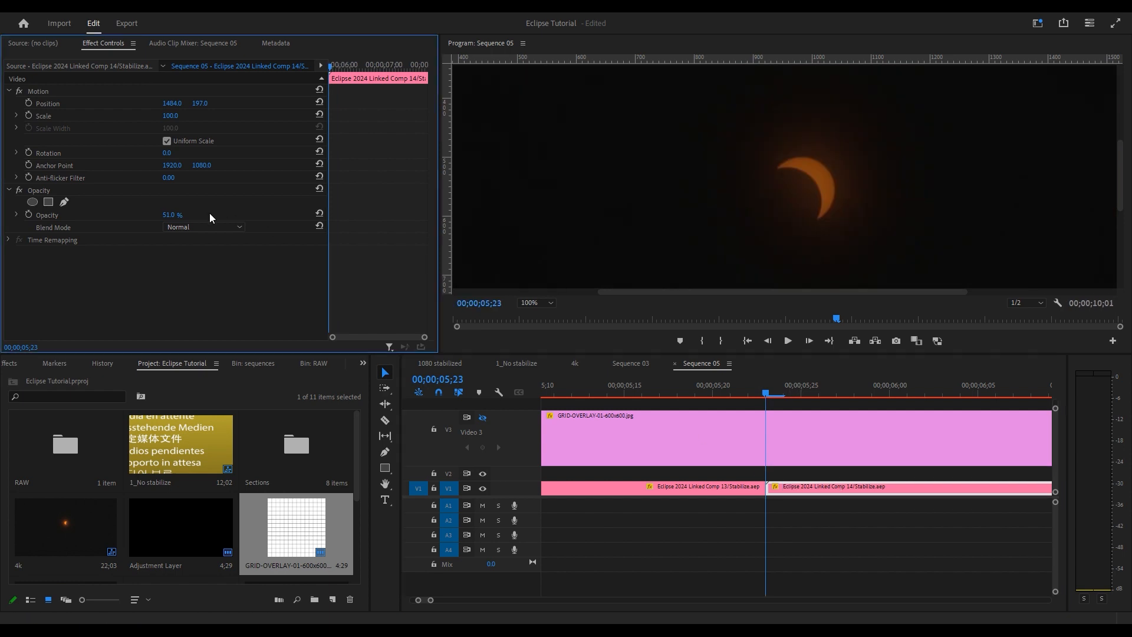
- Set Comp 14's opacity back to 100%
left_click(171, 216)
type("100")
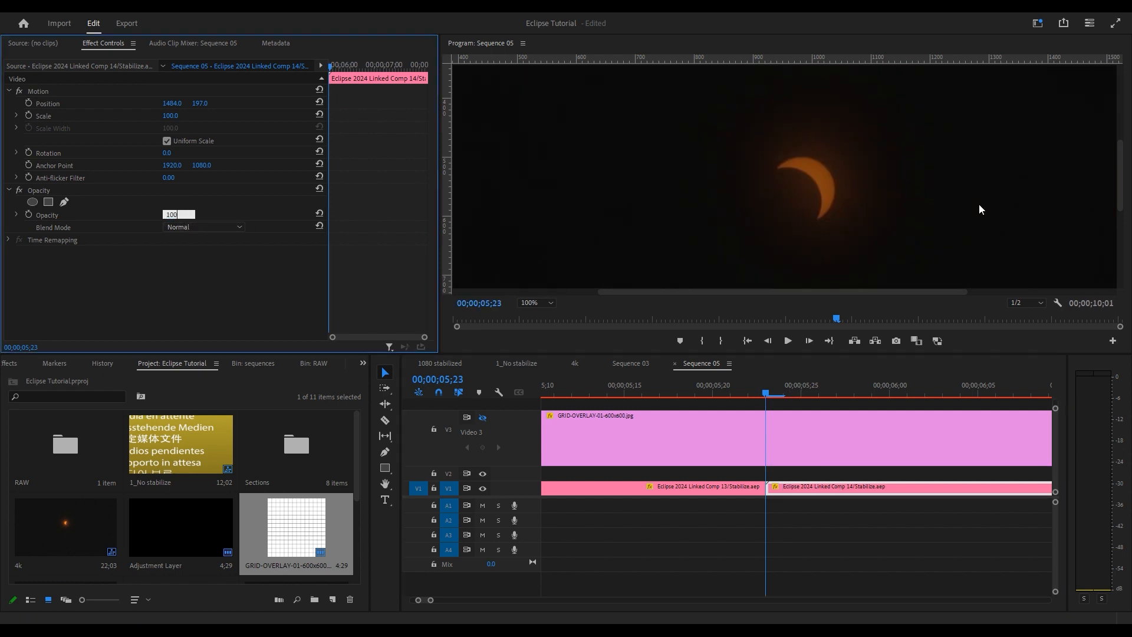
key("Return")
- Compare frames around the cut at 05;23 and make the program monitor taller
left_click(751, 394)
left_click(734, 394)
key("Right")
key("Right")
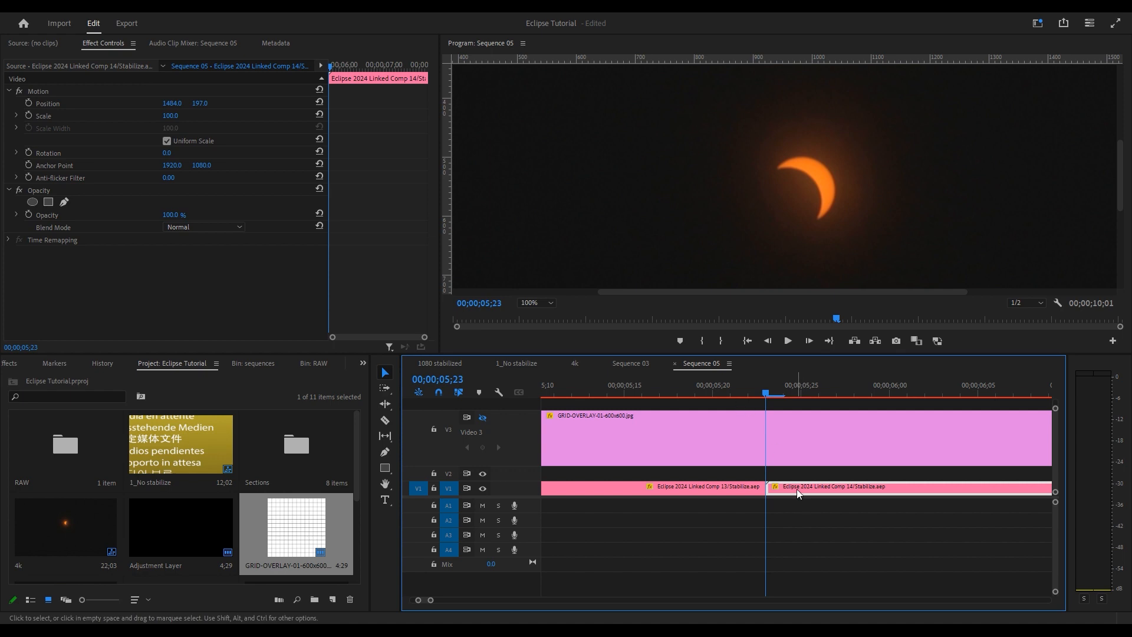
left_click_drag(496, 352, 507, 396)
left_click(543, 348)
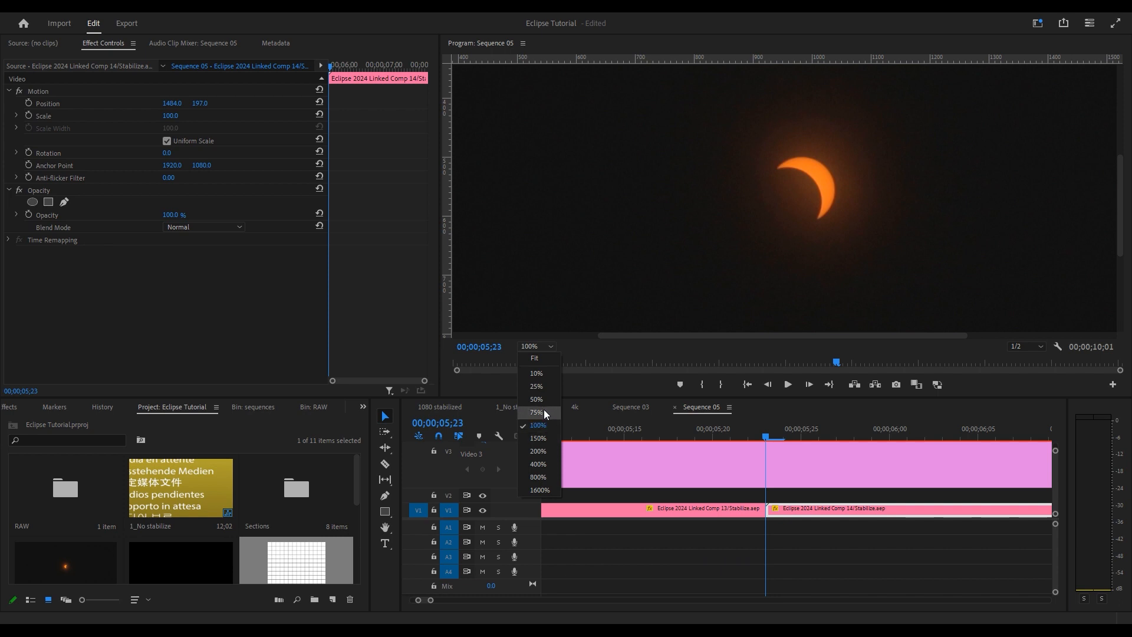
left_click(543, 441)
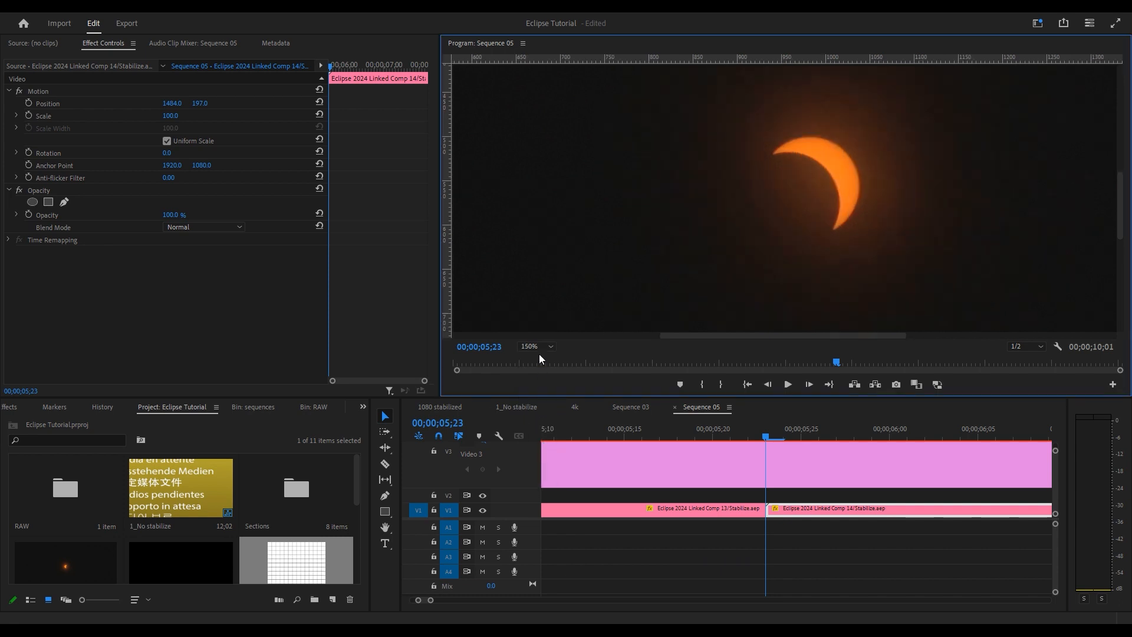
left_click(539, 353)
left_click(542, 451)
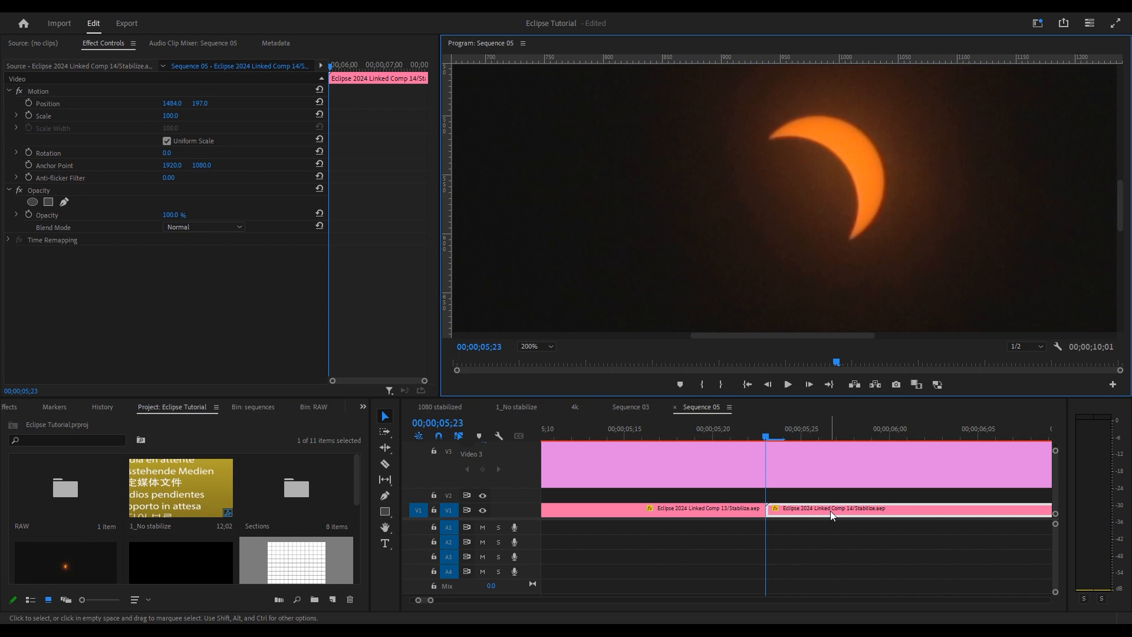
key("Left")
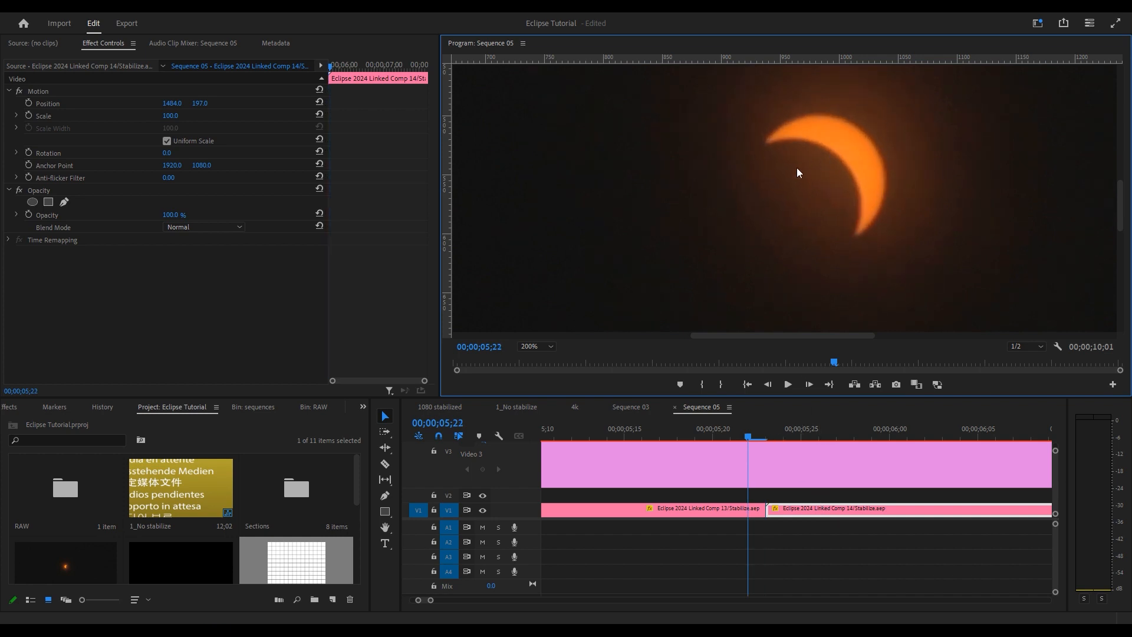
key("Right")
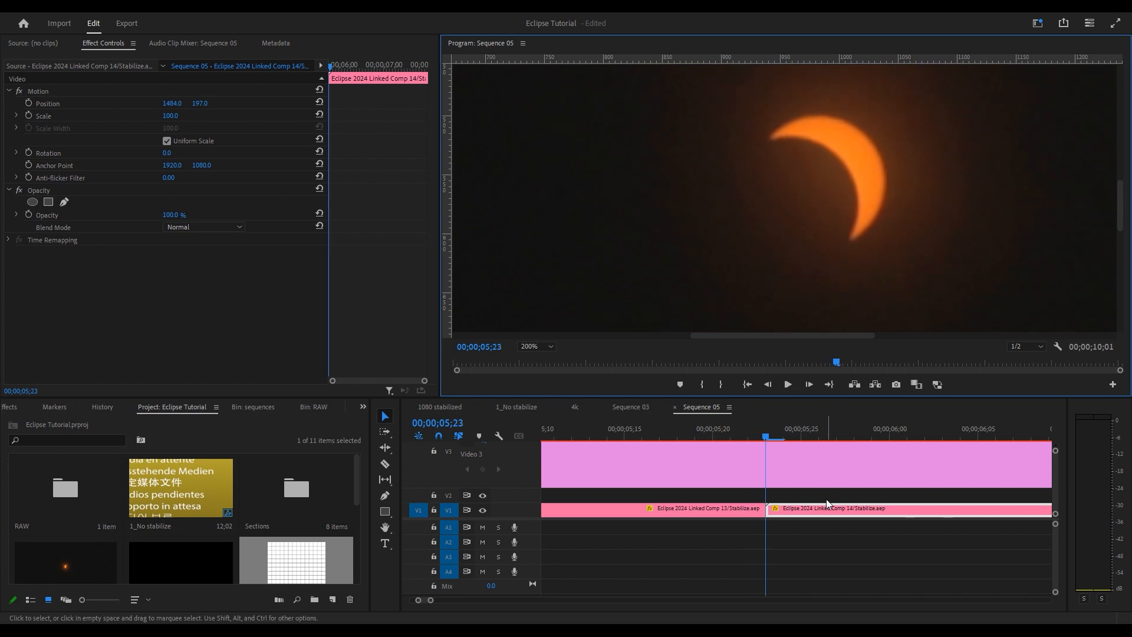
left_click(822, 507)
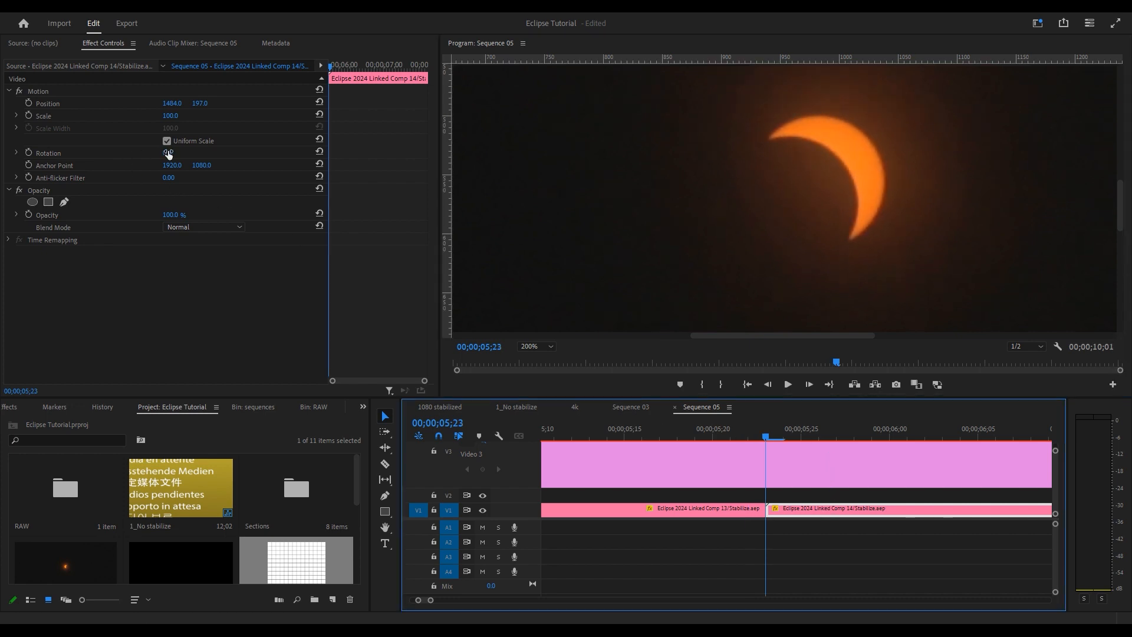
mouse_move(168, 155)
left_mouse_down()
mouse_move(195, 160)
mouse_move(185, 154)
left_mouse_up()
key("ctrl+z")
key("ctrl+z")
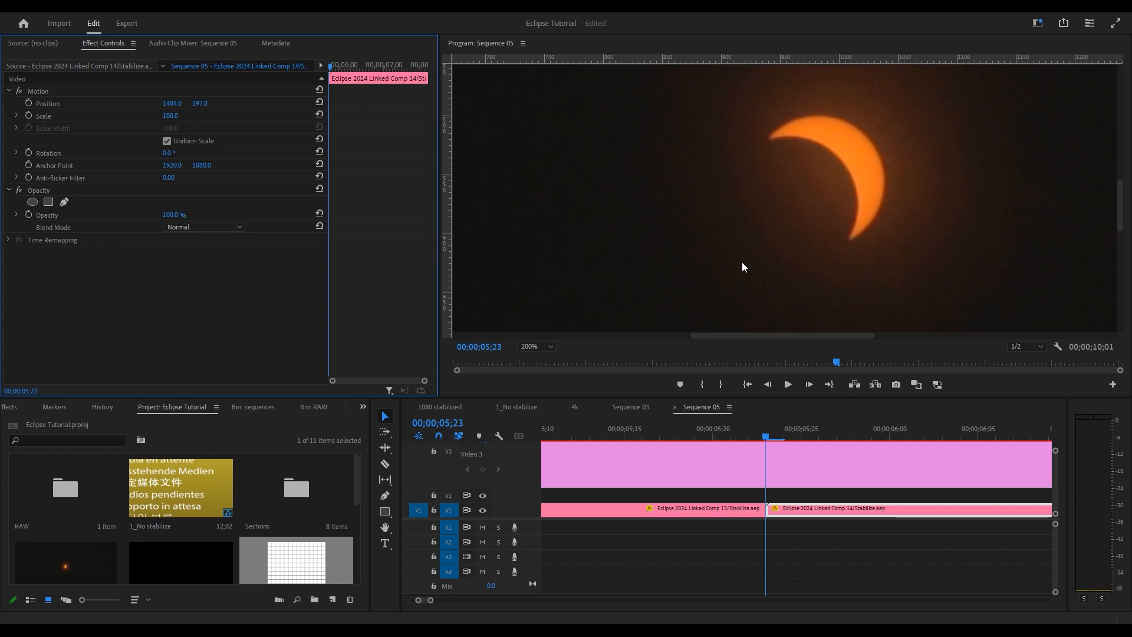
left_click(525, 346)
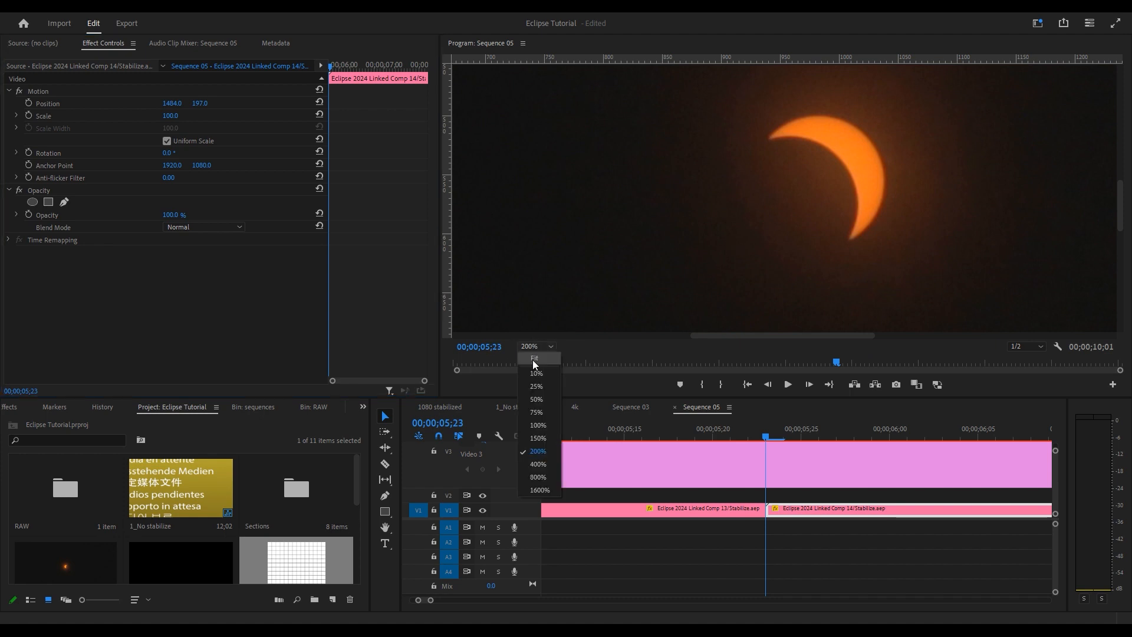
left_click(533, 358)
scroll(834, 514, "down", 5)
scroll(842, 509, "down", 4)
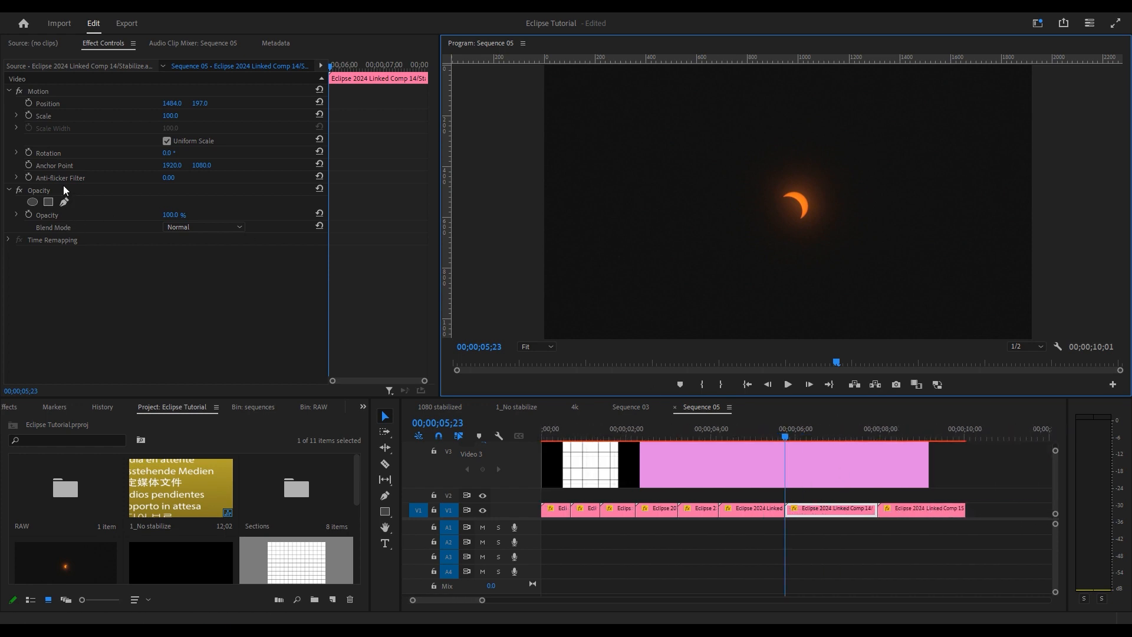
- Place the anchor points of Comp 14 and Comp 15 on the sun's centre
left_click(101, 168)
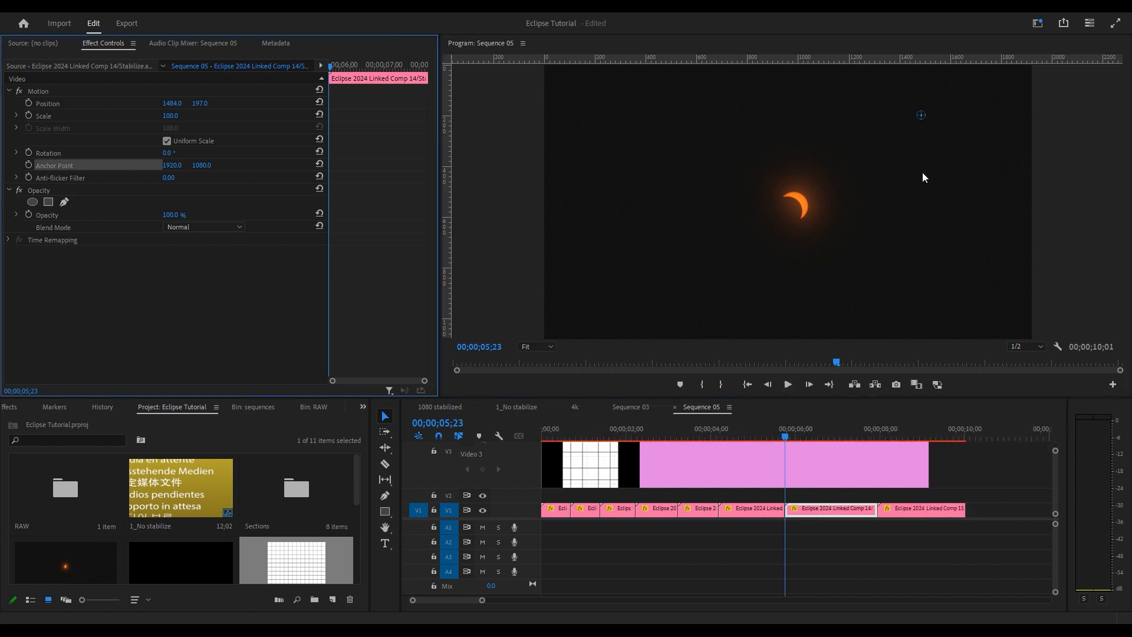
left_click(920, 116)
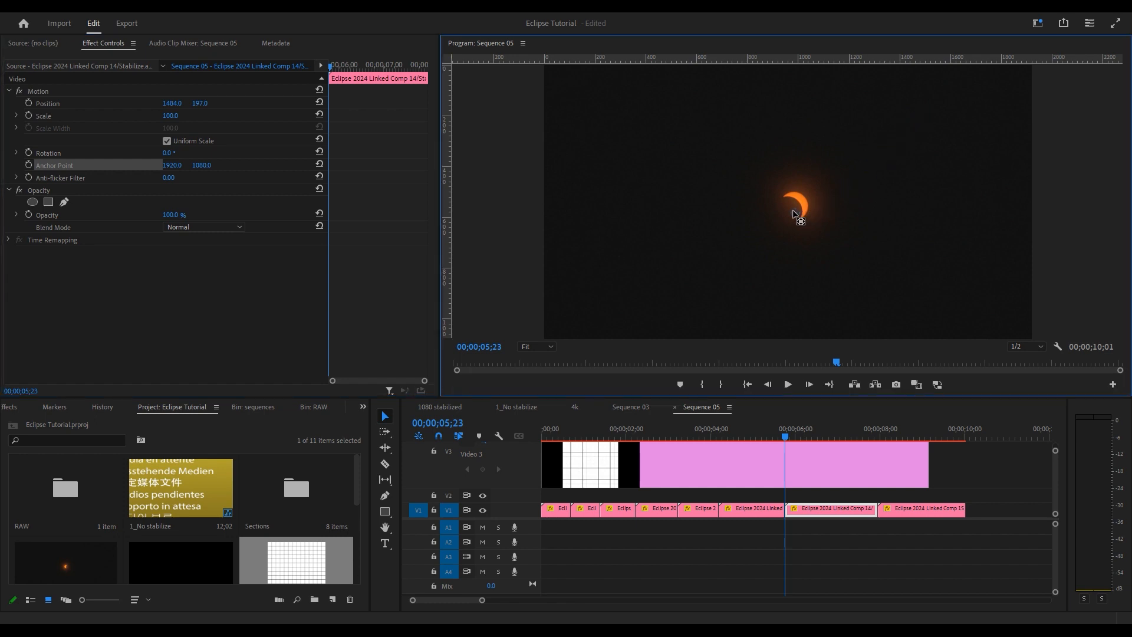
left_click(929, 510)
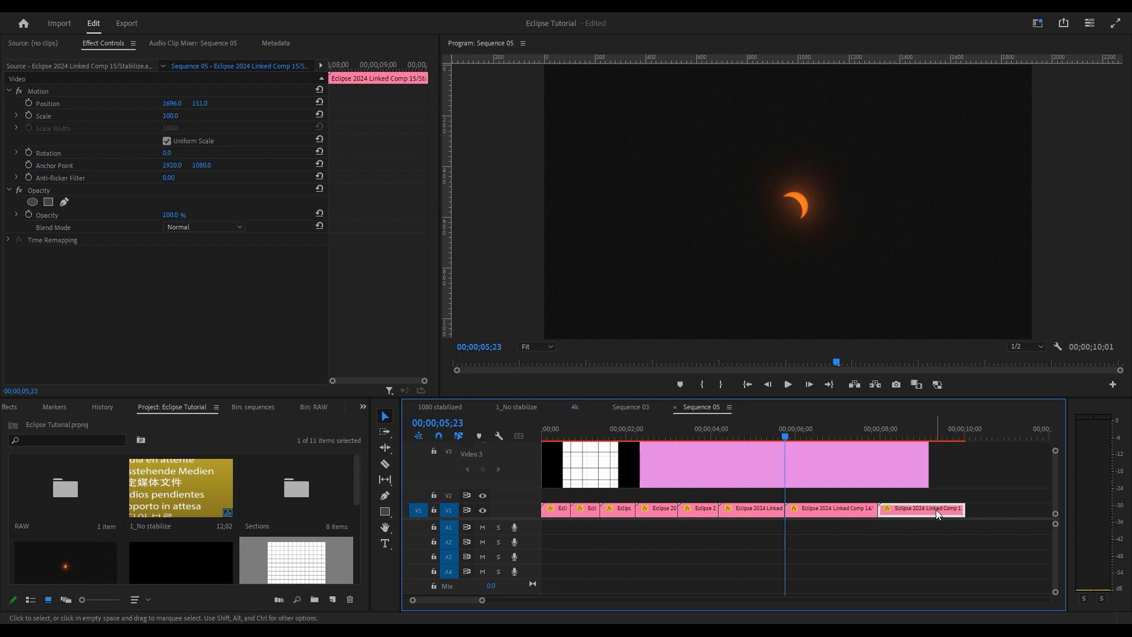
left_click(65, 168)
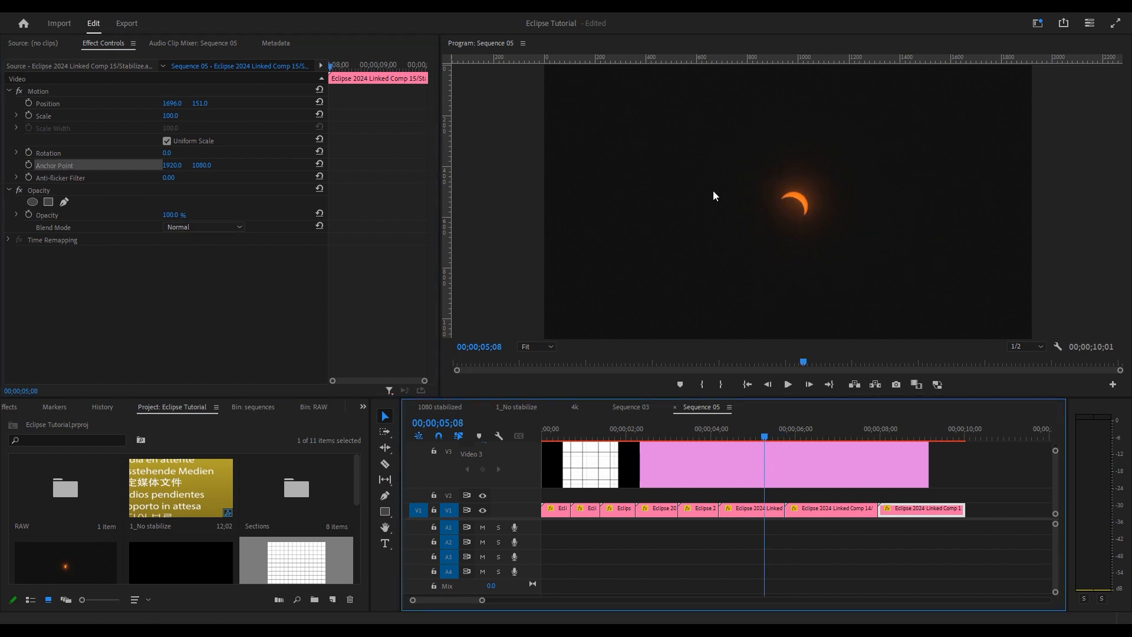
left_click_drag(765, 436, 907, 437)
left_click_drag(975, 112, 797, 209)
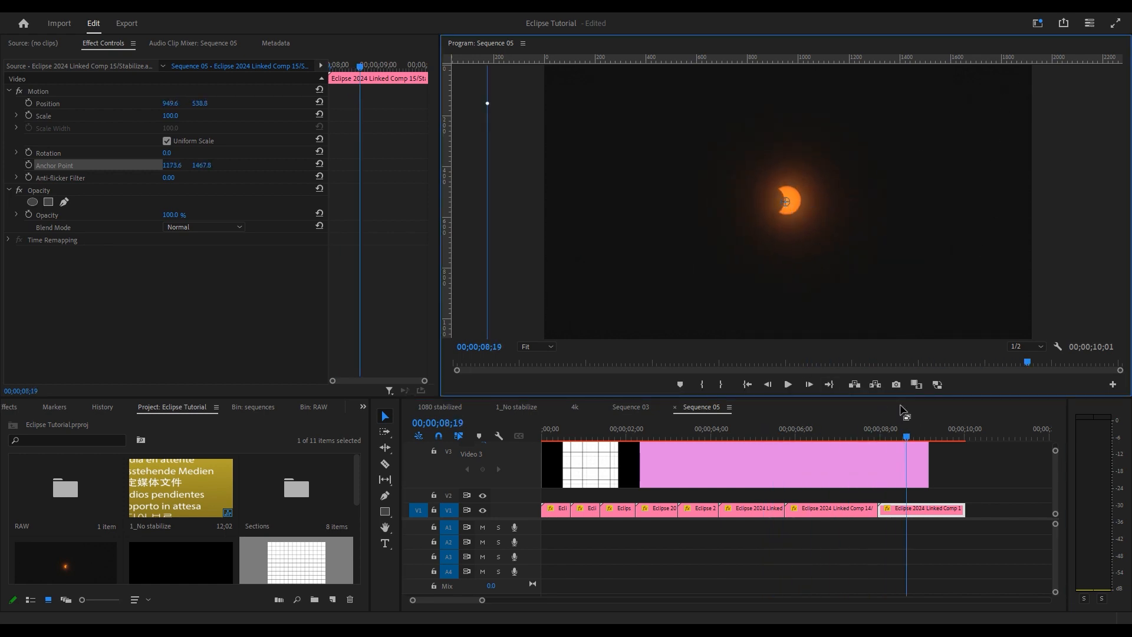
- Set each earlier clip's anchor point on the sun, fine-tuning the last one
left_click_drag(698, 437, 662, 436)
left_click(614, 436)
left_click_drag(809, 171, 794, 201)
left_click(54, 166)
left_click(585, 437)
left_click(54, 165)
left_click(544, 437)
left_click(55, 165)
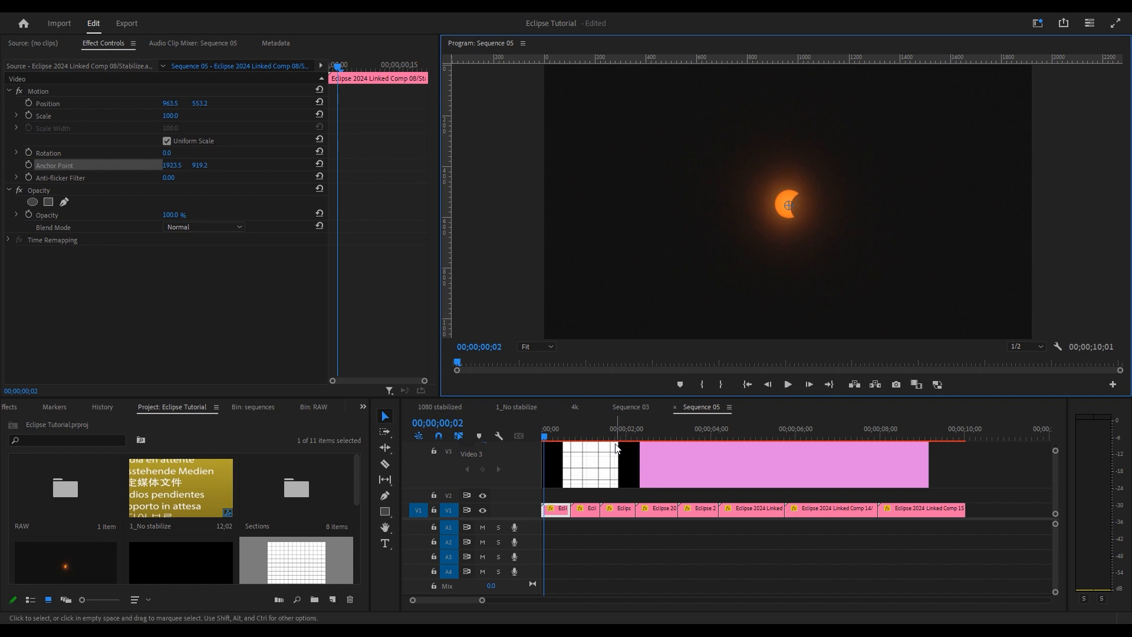
left_click(571, 436)
left_click(54, 165)
left_click(600, 437)
left_click(54, 166)
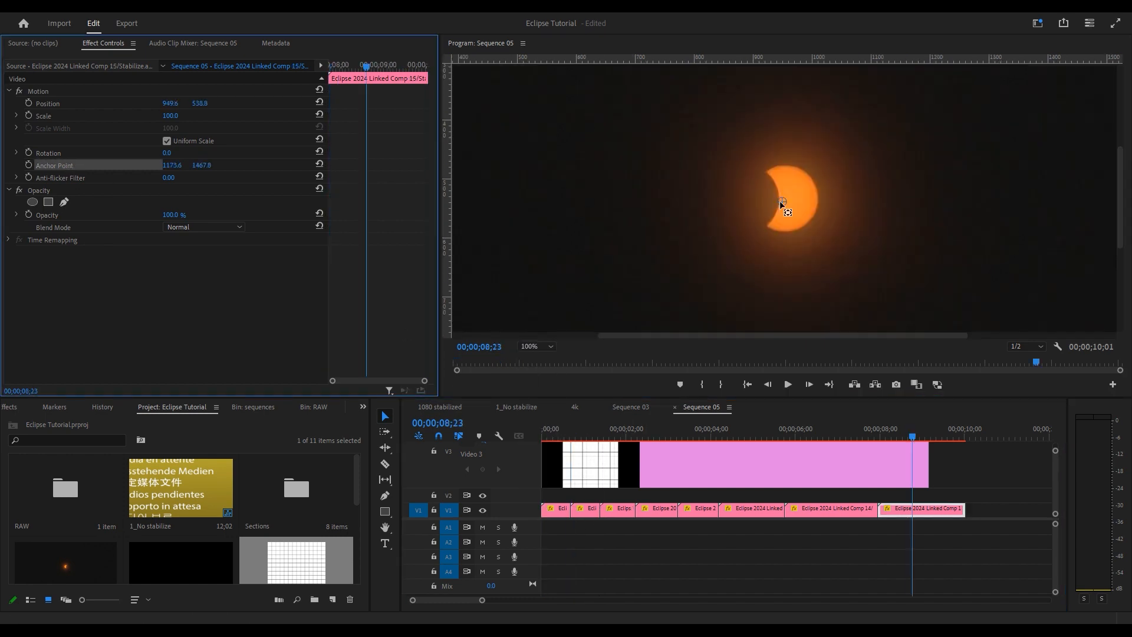
left_click_drag(781, 202, 788, 201)
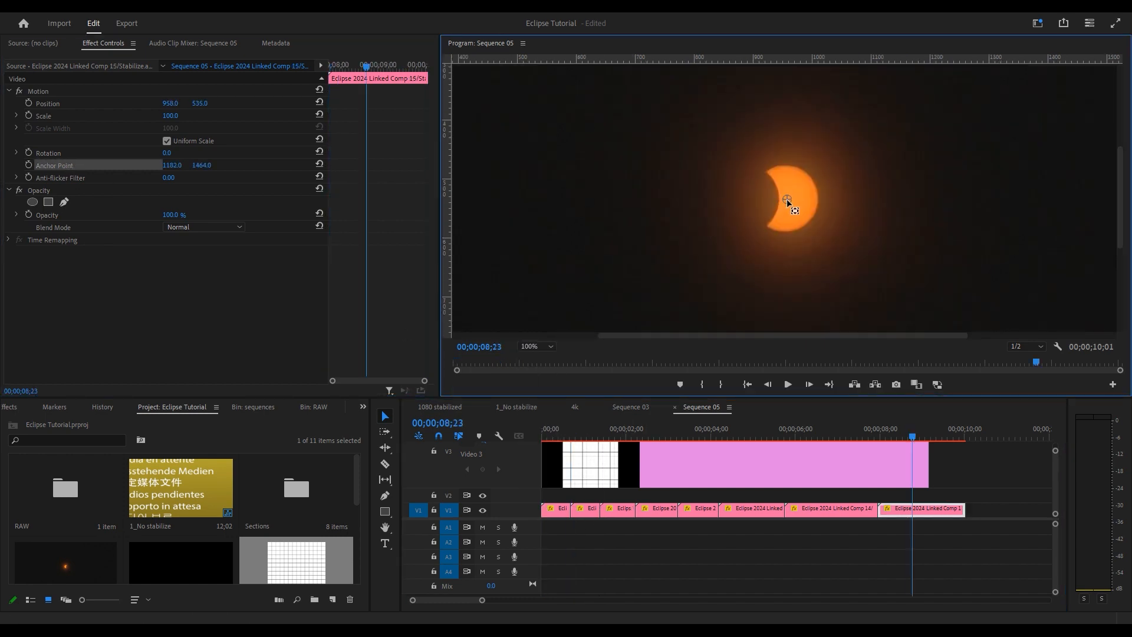
left_click_drag(789, 199, 788, 200)
- Scrub from 04;22 with an enlarged preview to check the crescents' alignment
left_click(741, 435)
left_click_drag(741, 430, 784, 428)
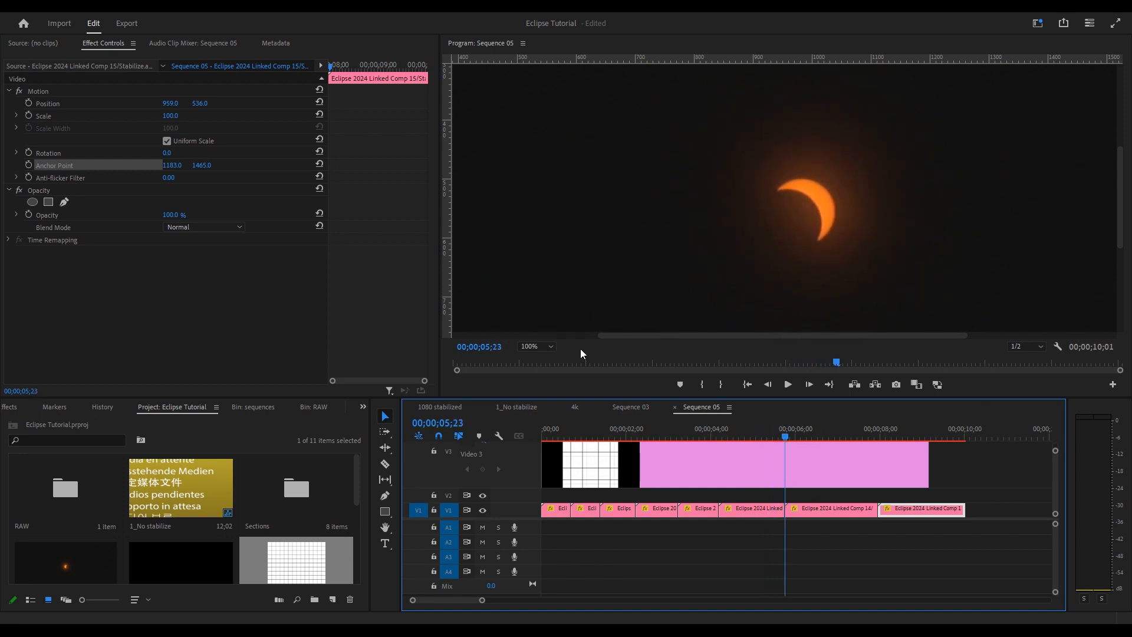
left_click(530, 347)
left_click(548, 446)
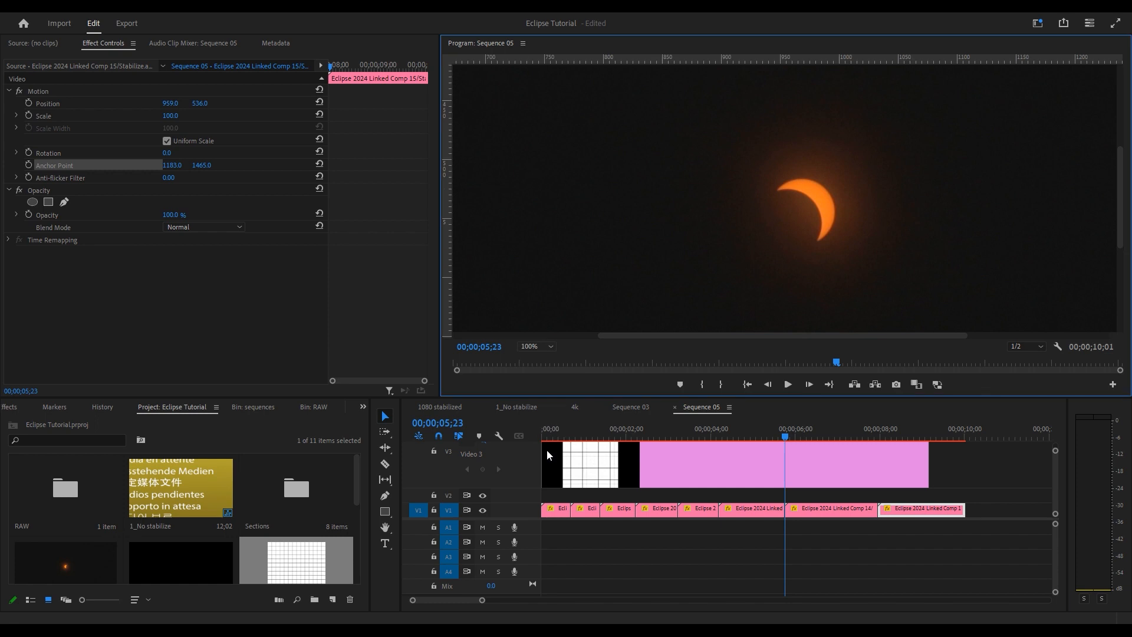
left_click(819, 508)
- Tilt Comp 14 to about -2°, comparing frames across the cut
mouse_move(173, 154)
left_mouse_down()
mouse_move(268, 155)
mouse_move(128, 155)
mouse_move(195, 155)
left_mouse_up()
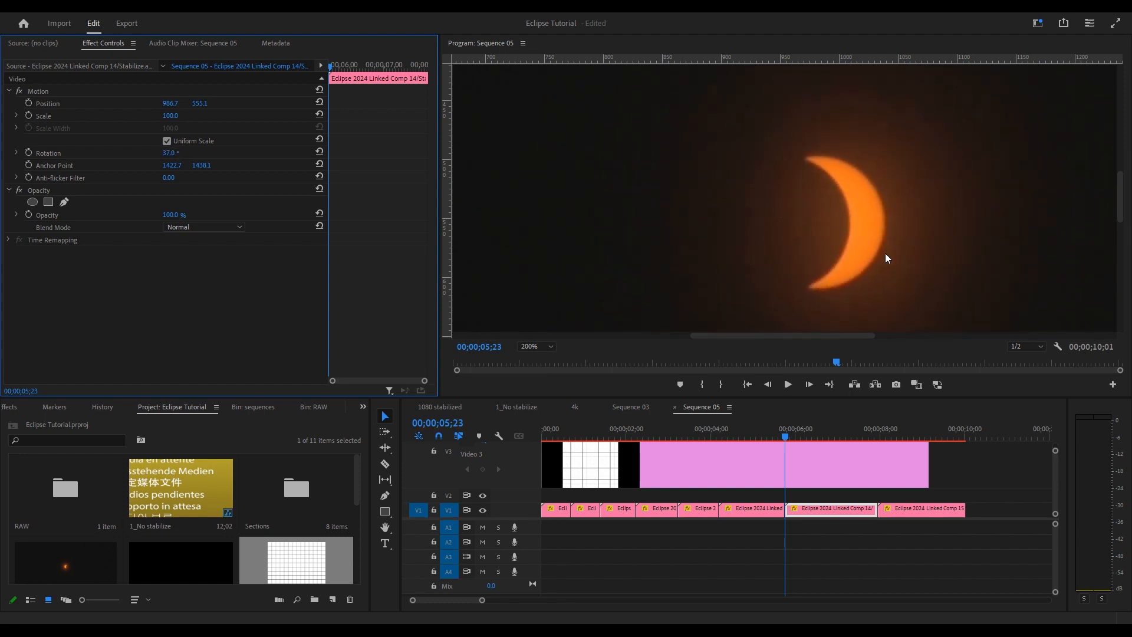
key("ctrl+z")
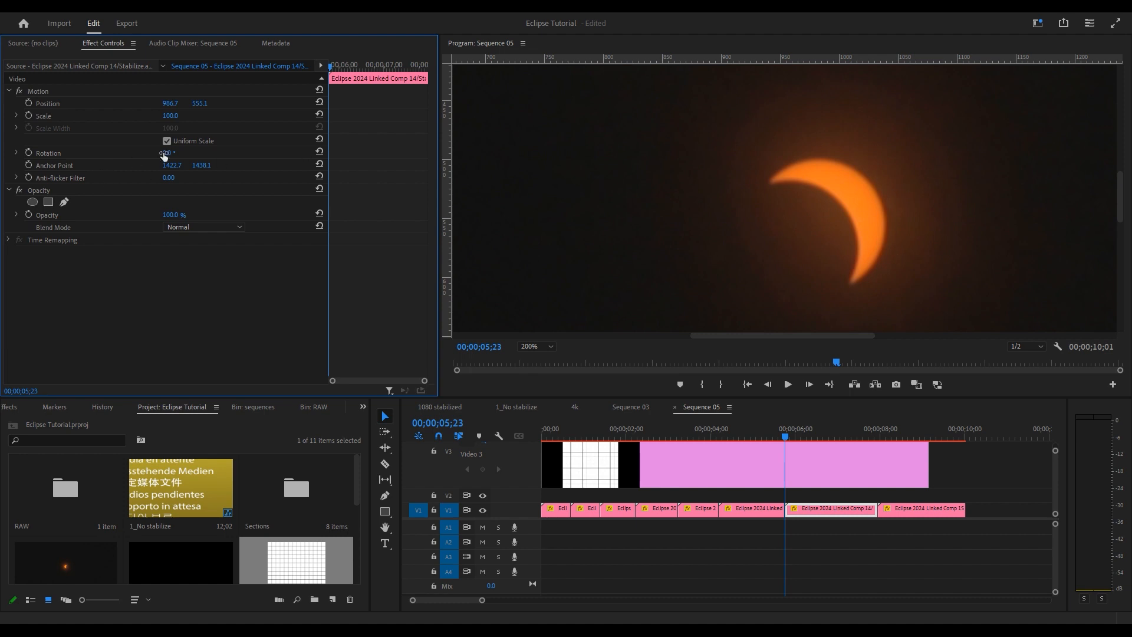
left_click_drag(175, 154, 170, 154)
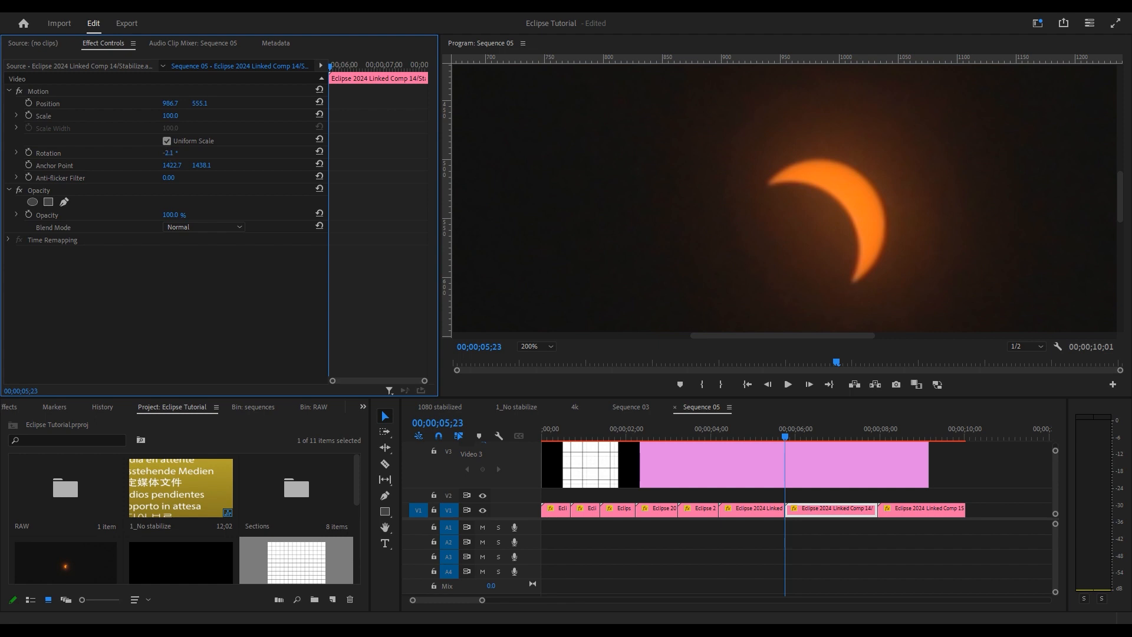
key("Right")
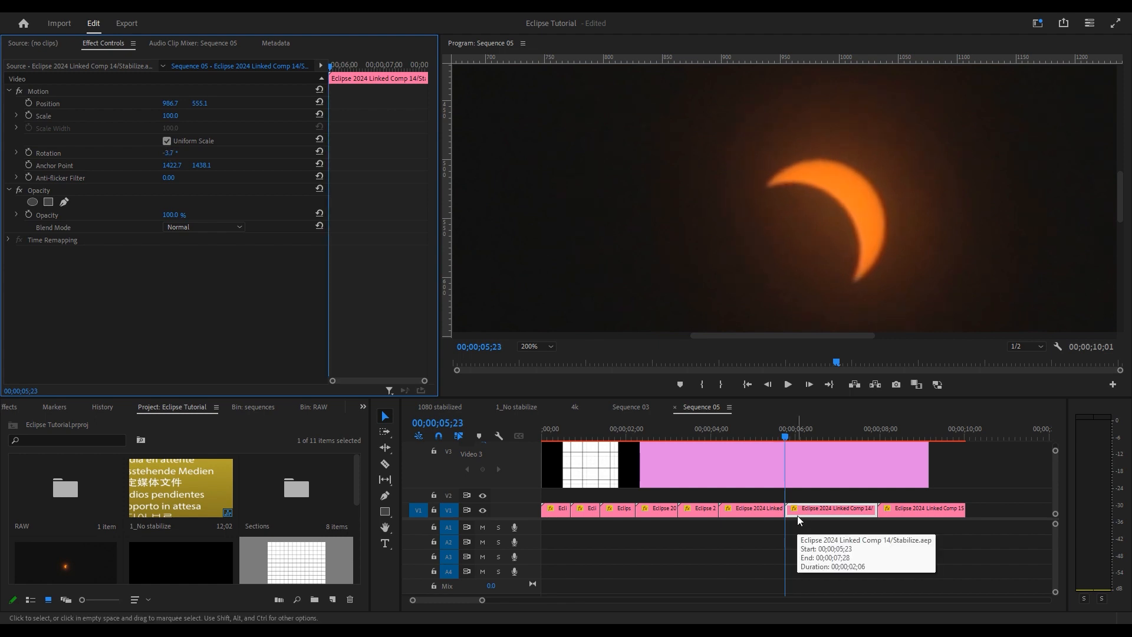
key("Left")
key("Right")
key("Left")
key("Right")
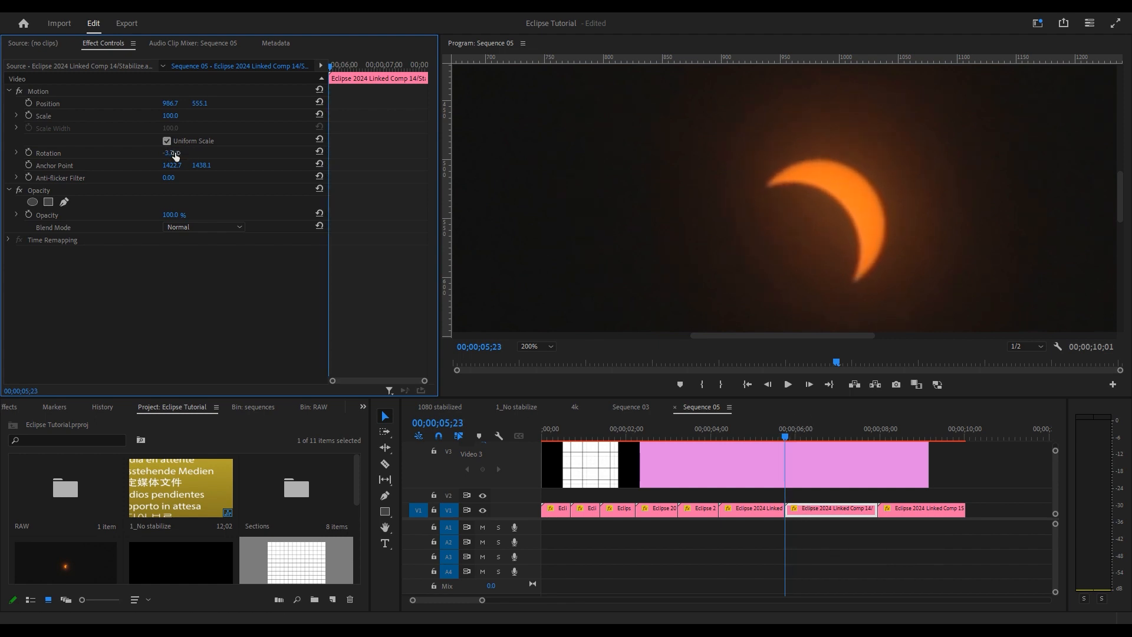
- Refine Comp 14's rotation from -4.9° to -5.9°, comparing frames around 05;22–05;23
left_click_drag(170, 153, 162, 153)
key("Left")
key("Right")
key("Left")
key("Right")
key("Left")
key("Left")
key("Right")
key("Left")
key("Right")
key("Right")
left_click_drag(170, 153, 169, 153)
- Nudge Comp 14's position while stepping frames across the cut with Comp 13
left_click(821, 550)
key("Left")
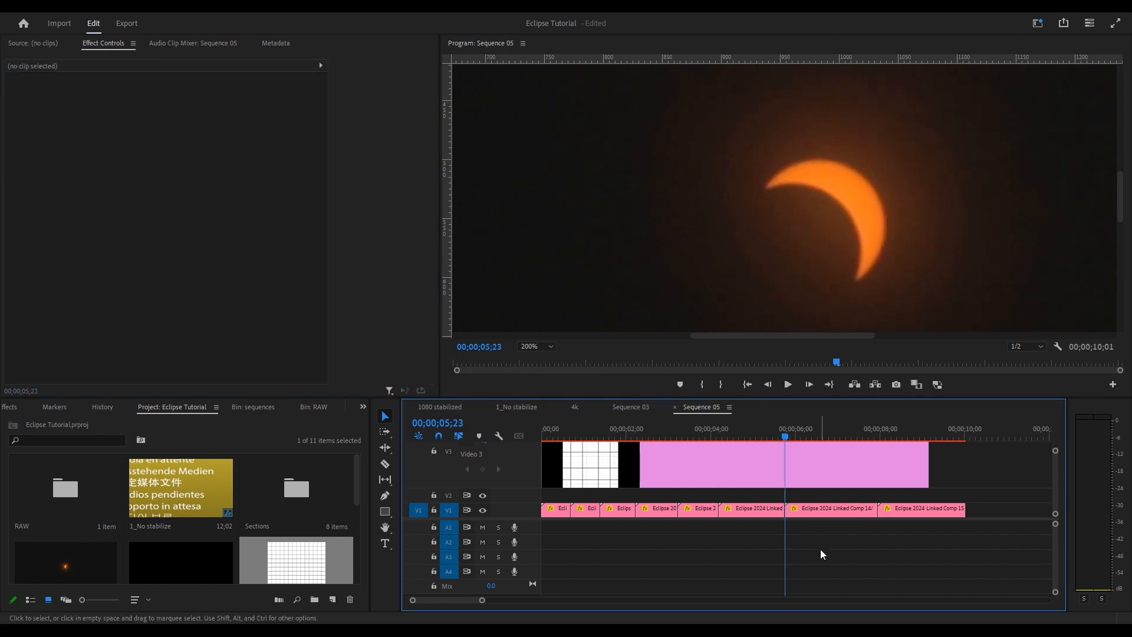
key("Left")
key("Left")
key("Right")
key("Right")
key("Right")
left_click(823, 511)
left_click_drag(169, 104, 171, 104)
mouse_move(785, 435)
left_mouse_down()
mouse_move(775, 435)
mouse_move(786, 435)
left_mouse_up()
key("Left")
key("Right")
left_click_drag(169, 104, 171, 104)
left_click(806, 540)
left_click(814, 511)
left_click(805, 540)
- Play through the cuts from 04;18 and move to the cut before Comp 15
left_click(743, 431)
key("space")
left_click(776, 431)
left_click(785, 433)
left_click(814, 511)
left_click(805, 534)
left_click(742, 439)
left_click(737, 440)
key("p")
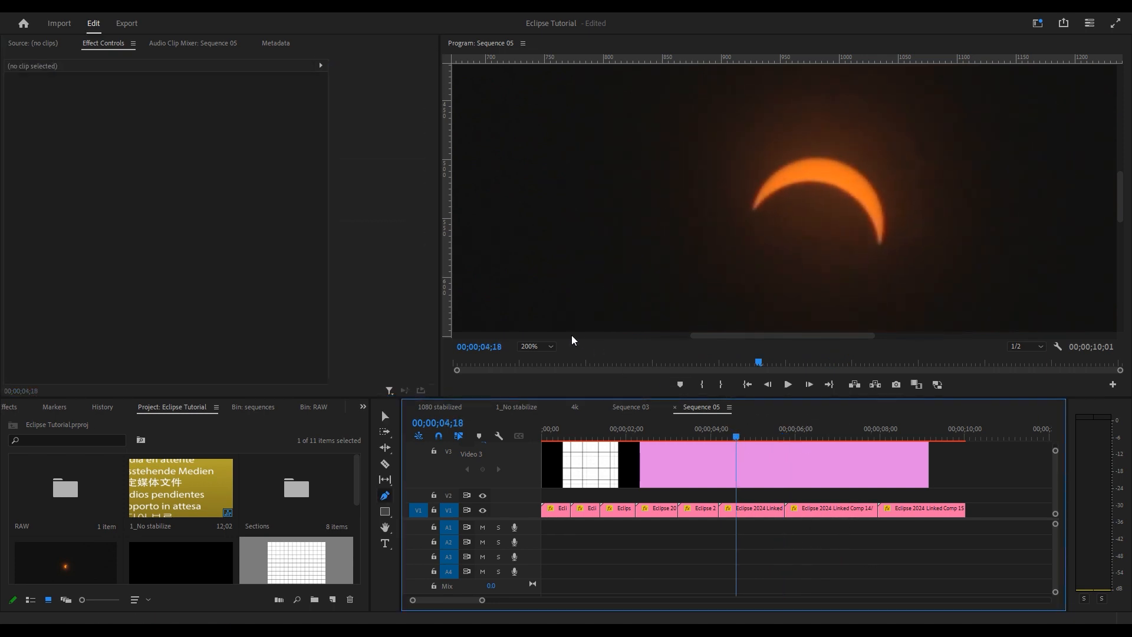
key("space")
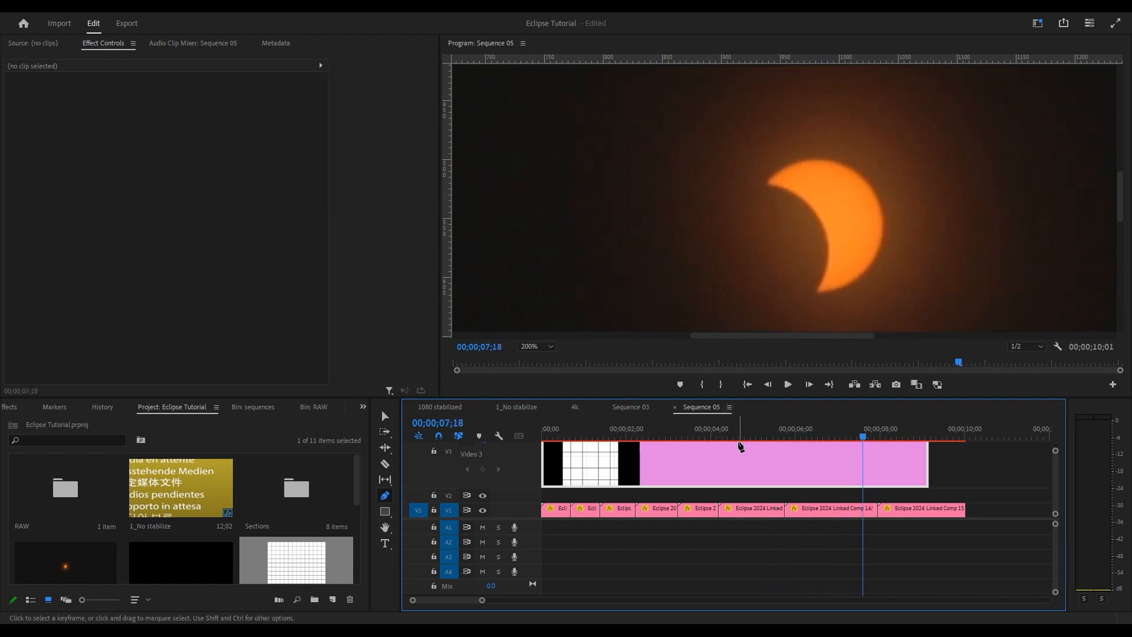
left_click(737, 447)
left_click_drag(715, 429, 724, 426)
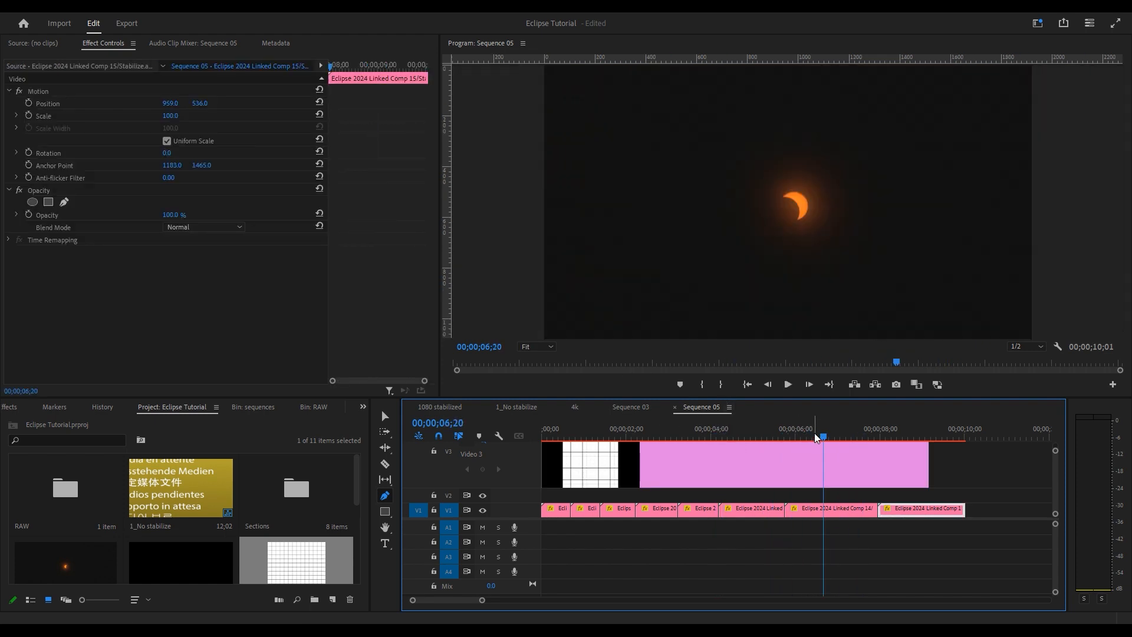
left_click_drag(823, 436, 879, 437)
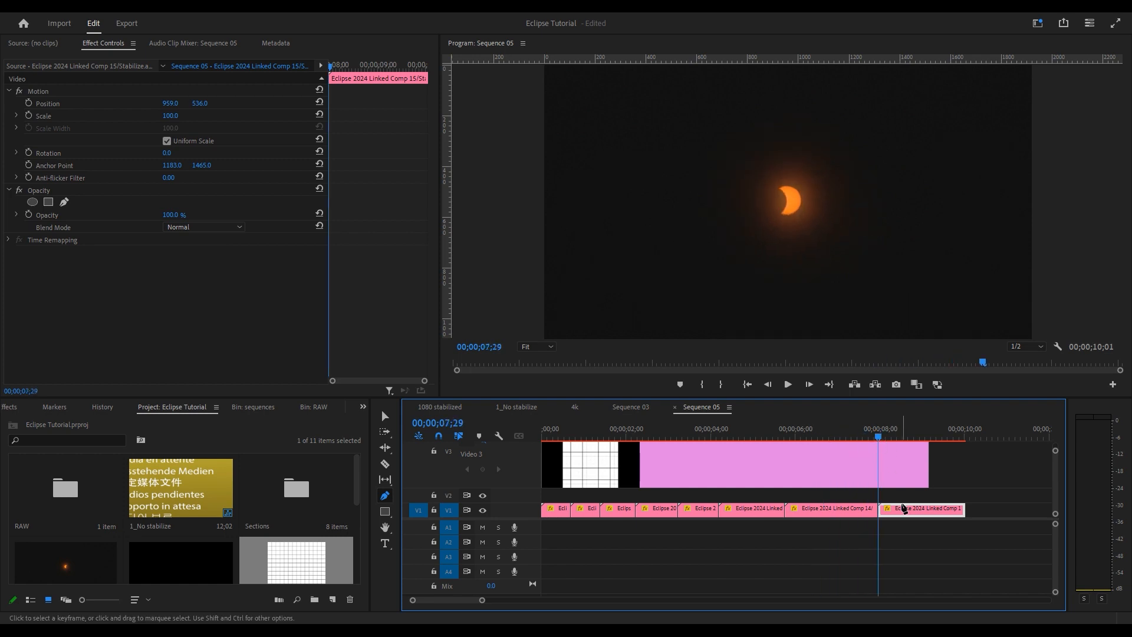
scroll(900, 510, "up", 5)
- Lift Comp 15 onto V2, starting one frame earlier at 07;28 to overlap Comp 14
key("v")
left_click_drag(879, 511, 887, 496)
key("Left")
left_click(168, 221)
- Overlay Comp 15 at 50% opacity, view it at 100%, and match its Position Y and Rotation to Comp 14's crescent
type("50")
key("Return")
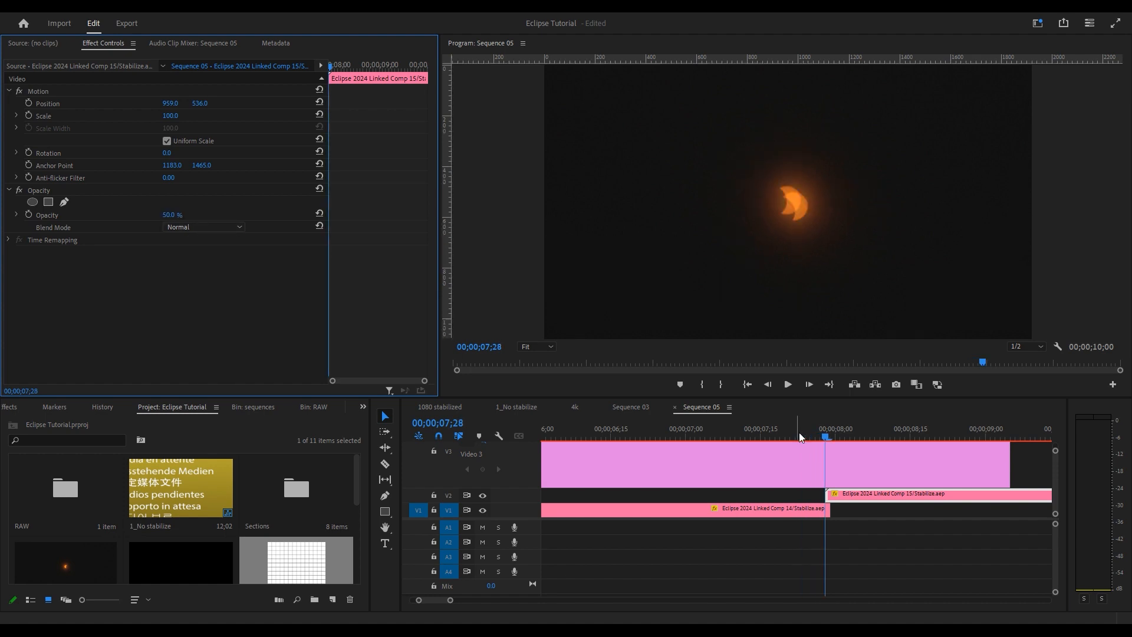
left_click(537, 347)
left_click(537, 425)
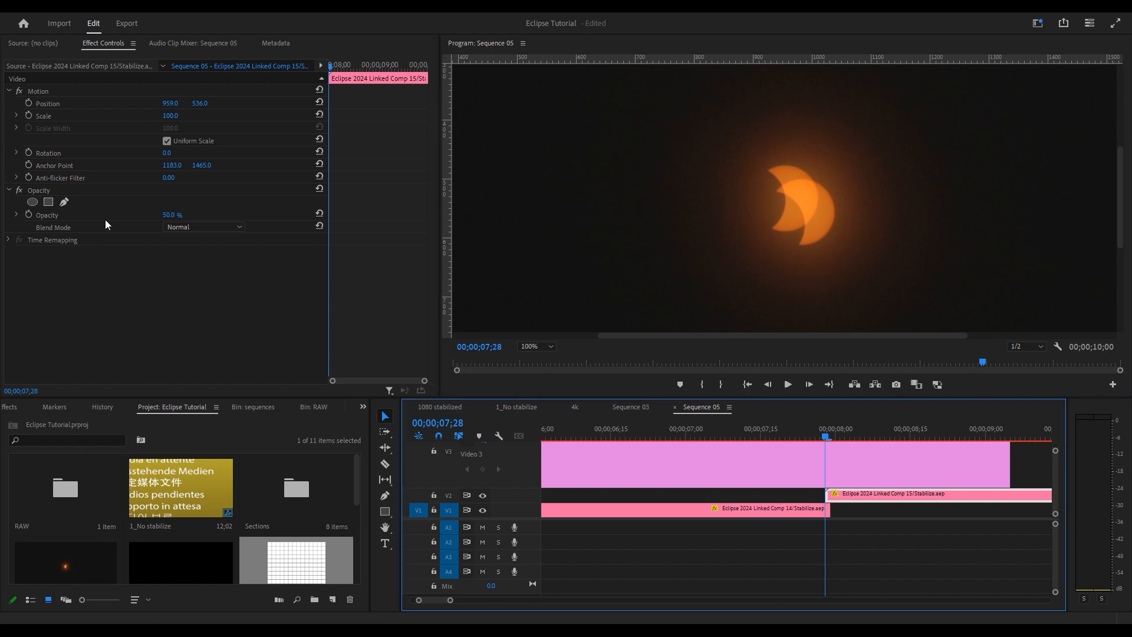
mouse_move(201, 105)
left_mouse_down()
mouse_move(223, 105)
mouse_move(186, 106)
left_mouse_up()
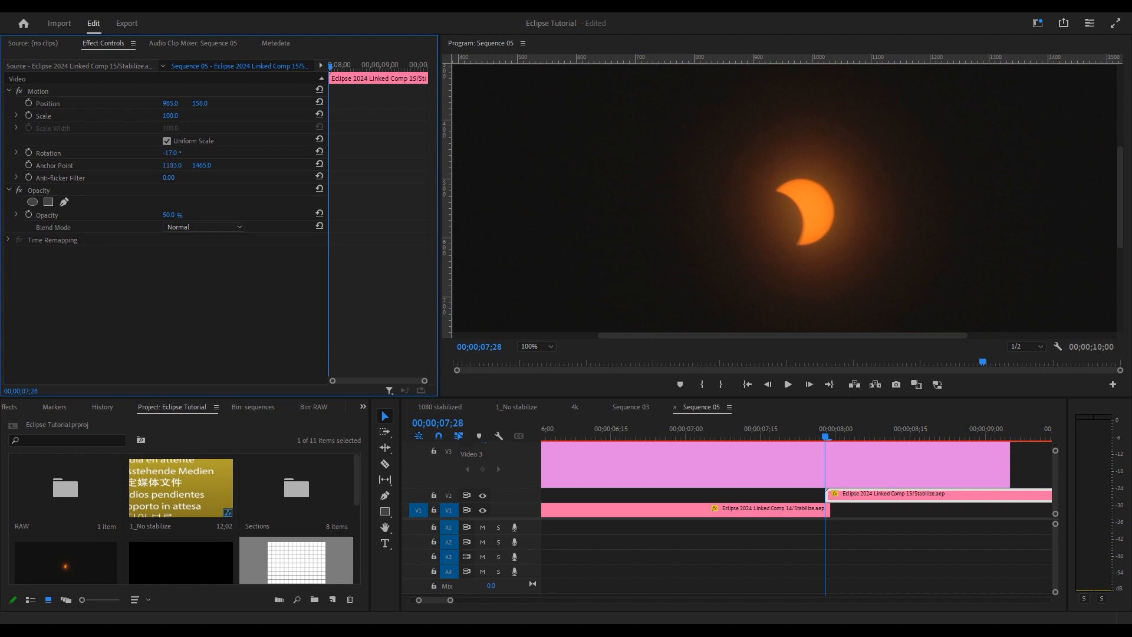
left_click_drag(172, 153, 184, 153)
- Put Comp 15 back on V1 after Comp 14 and restore its opacity to 100%
left_click_drag(825, 436, 816, 438)
left_click_drag(855, 495, 862, 507)
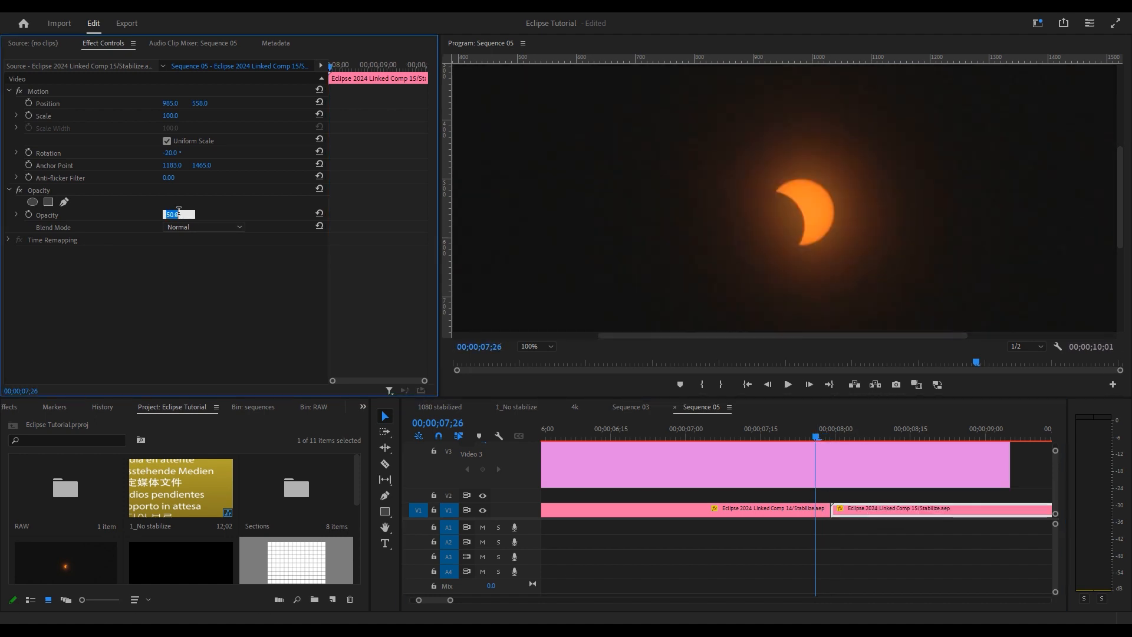
key("Return")
- Fine-tune Comp 15's rotation to -19.4° while stepping frames across the cut at 07;29
left_click(800, 420)
key("Right")
key("Right")
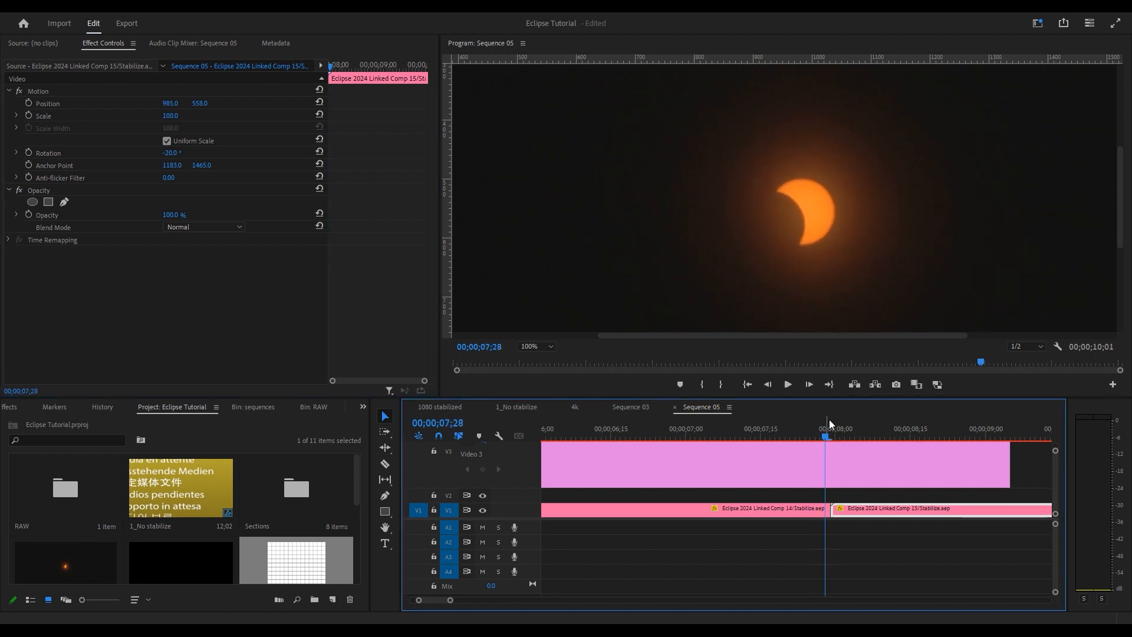
key("Right")
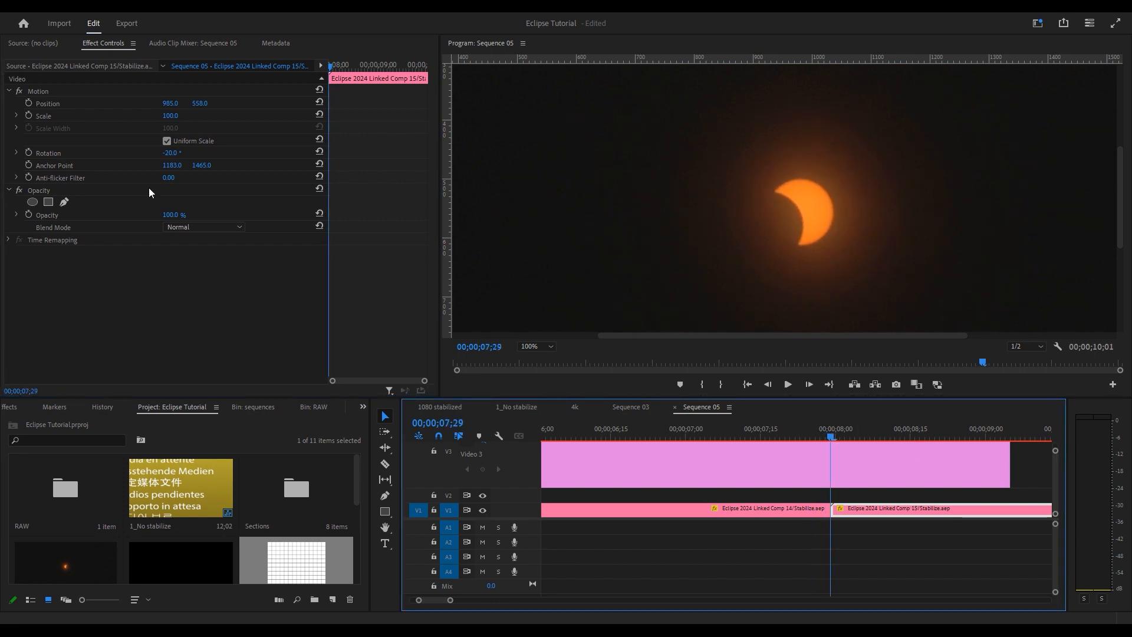
left_click(847, 423)
left_click_drag(174, 157, 174, 154)
key("Left")
key("Right")
left_click(867, 511)
key("Left")
key("Left")
key("Right")
key("Right")
left_click(854, 534)
key("Left")
left_click_drag(169, 104, 170, 104)
- Play back through the aligned Comp 14–Comp 15 cut, stopping at 08;19
left_click(854, 512)
left_click(895, 575)
left_click(867, 512)
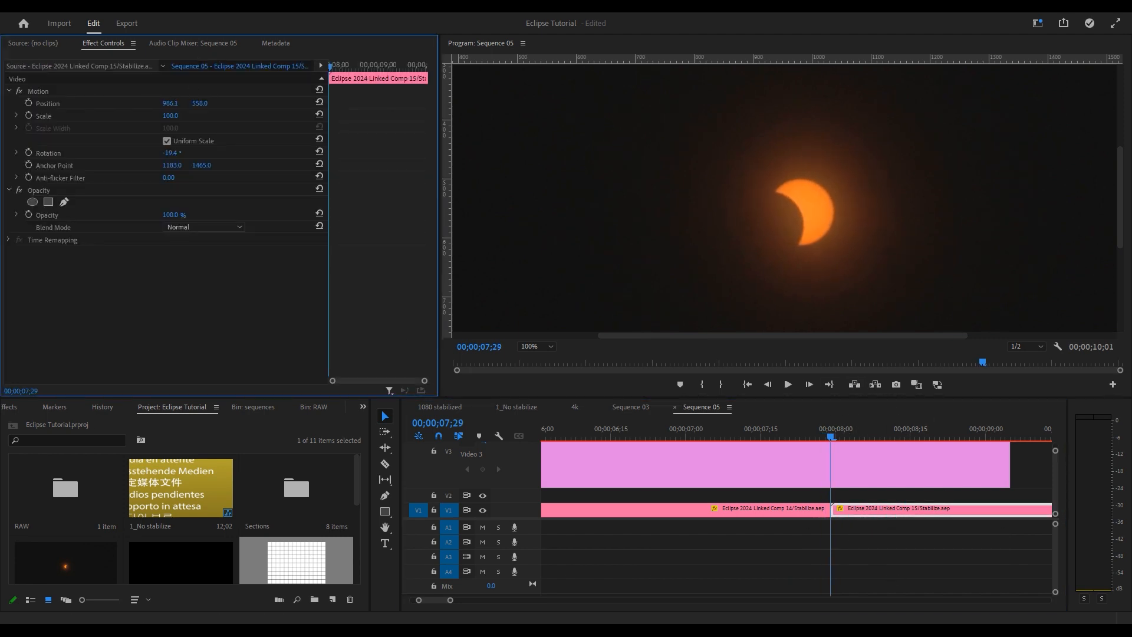
key("space")
left_click(626, 434)
left_click(608, 435)
key("space")
scroll(859, 533, "down", 5)
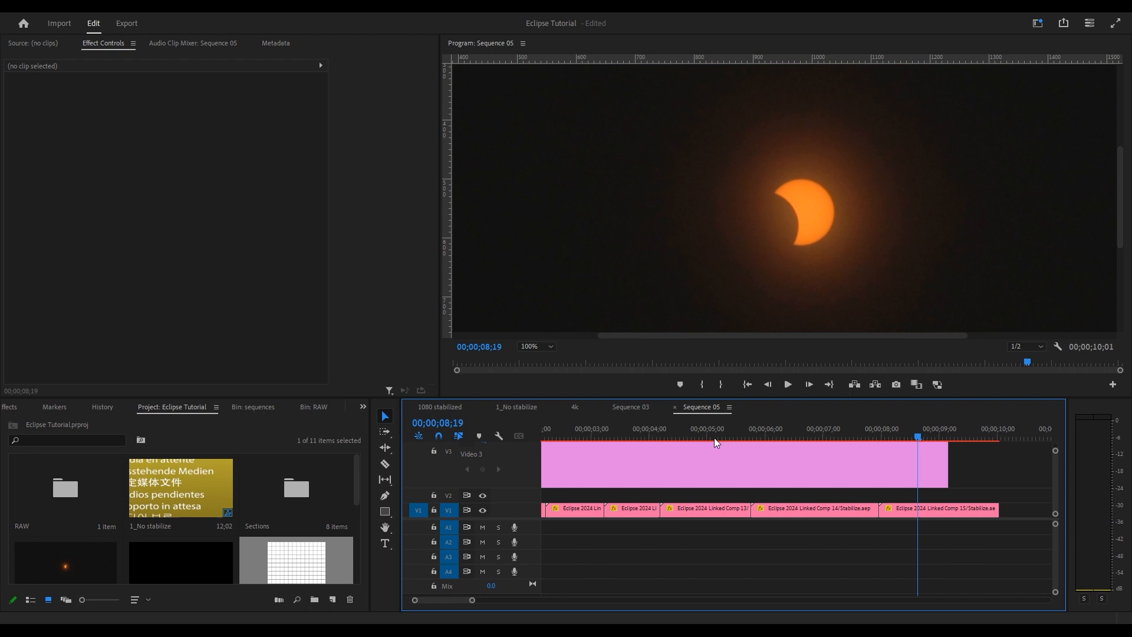
- Play the clips from about 04;03 and move the Comp 12 clip up to V2
left_click(671, 437)
left_click(662, 439)
key("space")
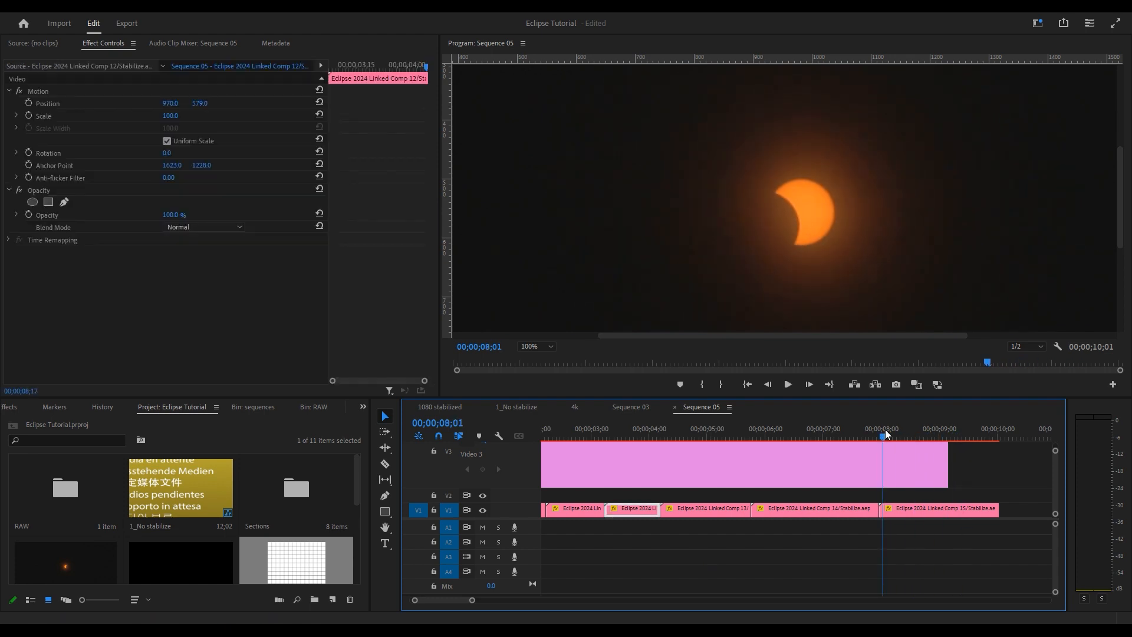
left_click_drag(885, 436, 655, 450)
left_click_drag(643, 508, 643, 493)
left_click_drag(655, 437, 890, 475)
- Set the monitor zoom to Fit and switch to the 1080 stabilized sequence
left_click(543, 345)
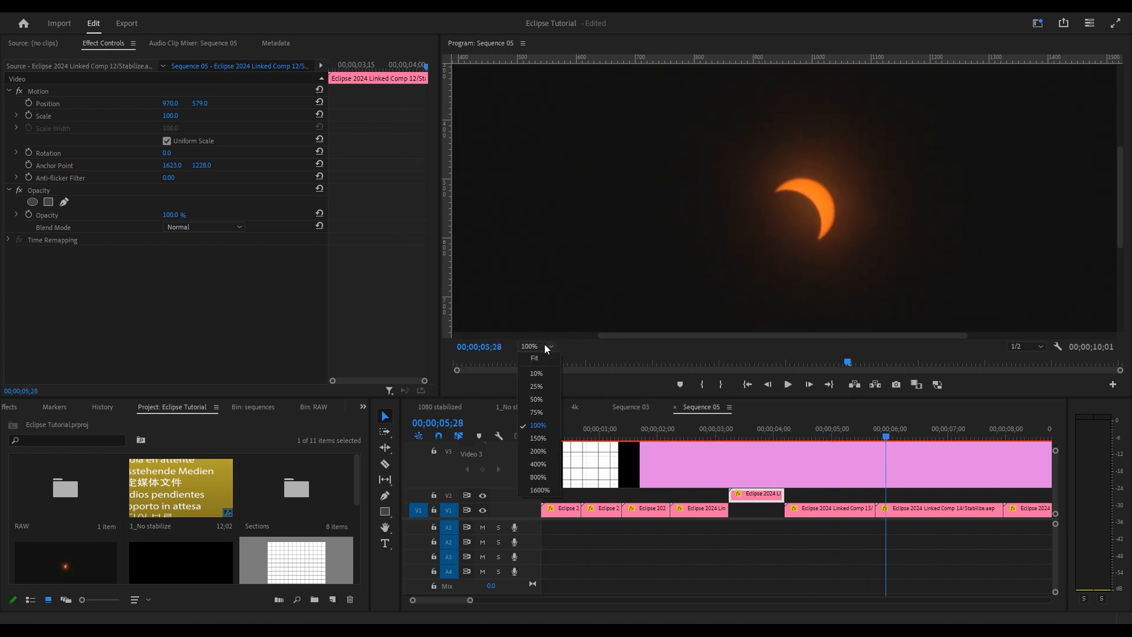
left_click(544, 362)
left_click(440, 407)
- Toggle the V3 adjustment layer's visibility to compare, then show the video full screen
left_click(482, 485)
left_click(482, 484)
left_click(482, 485)
left_click(482, 485)
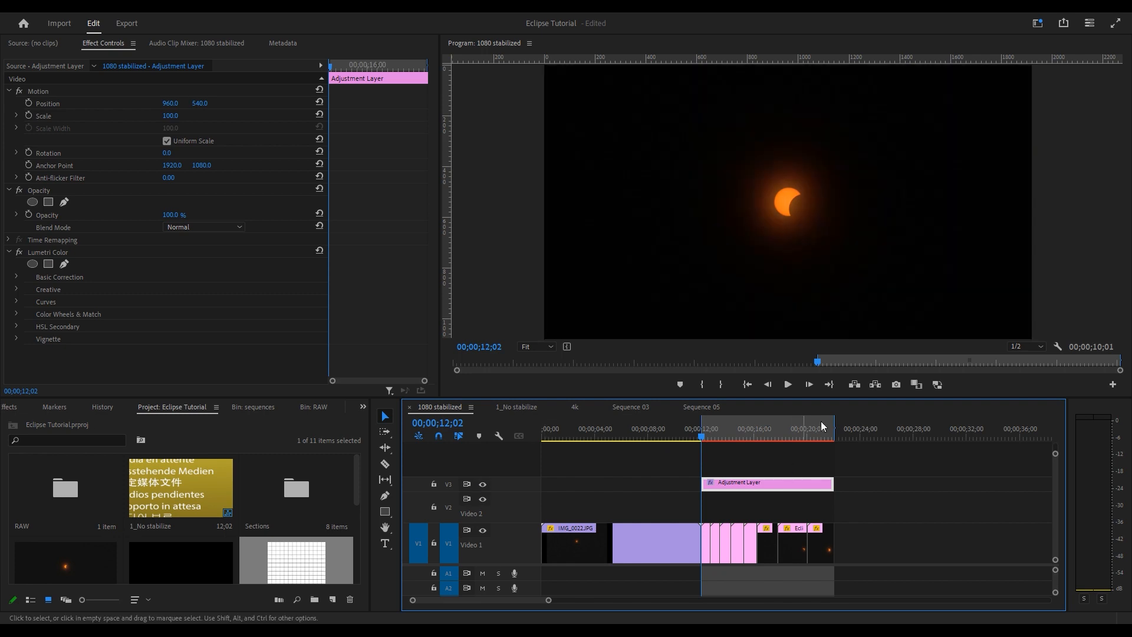
left_click(1114, 25)
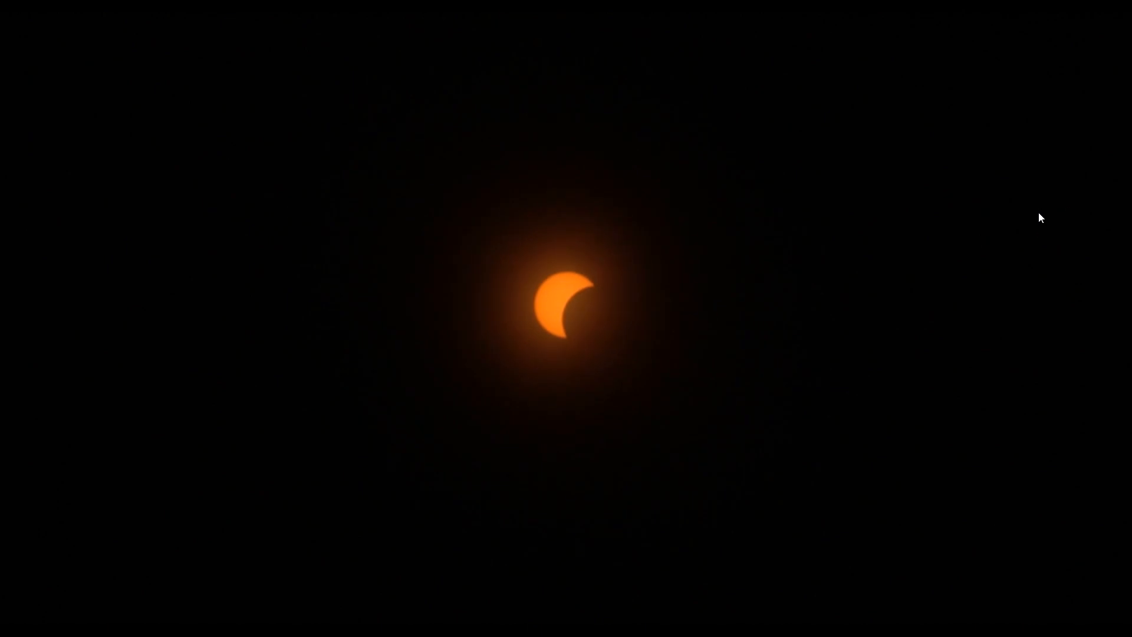